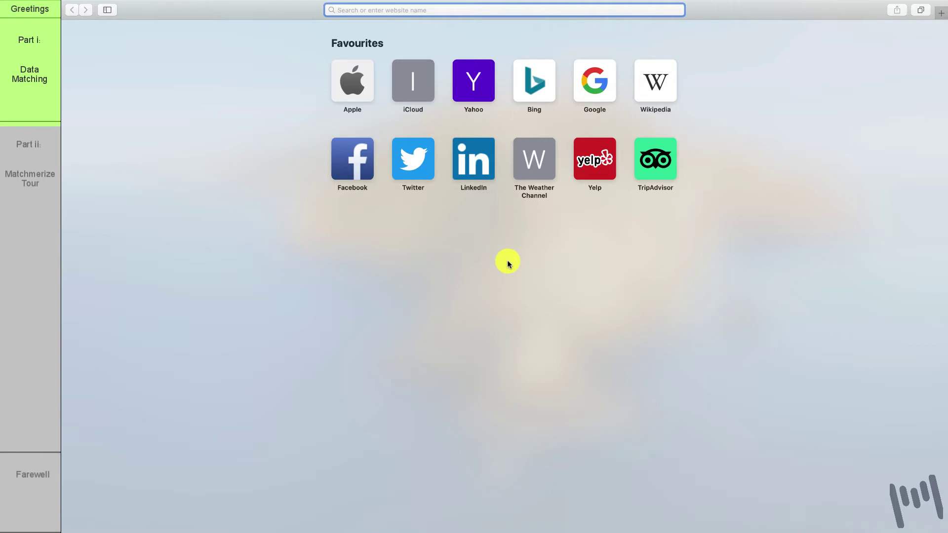
{"action": "type", "text": "www.m"}
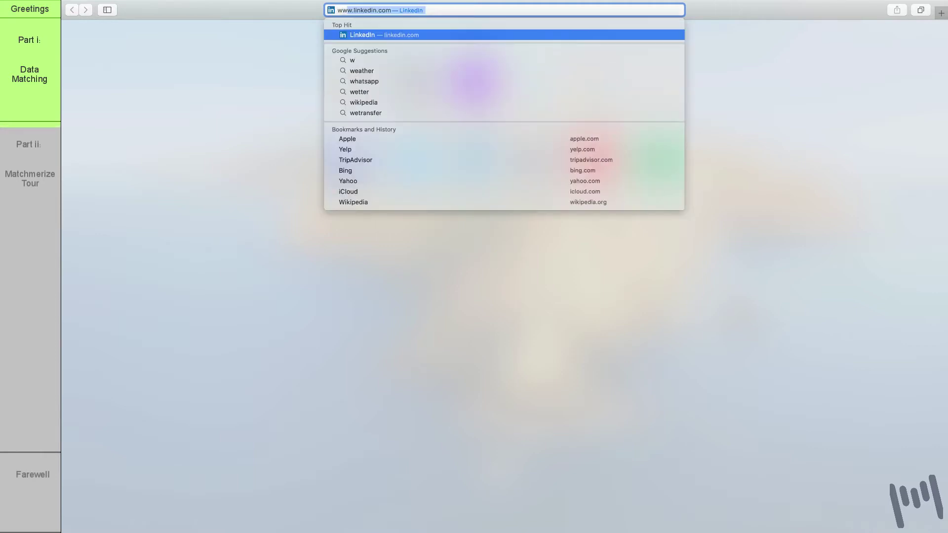
{"action": "type", "text": "atchmerize.com"}
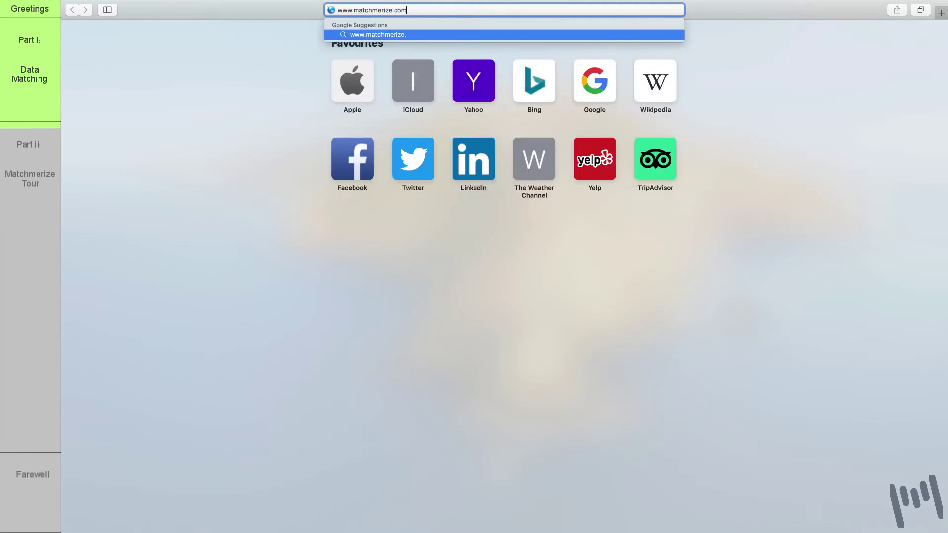
{"action": "key", "text": "Return"}
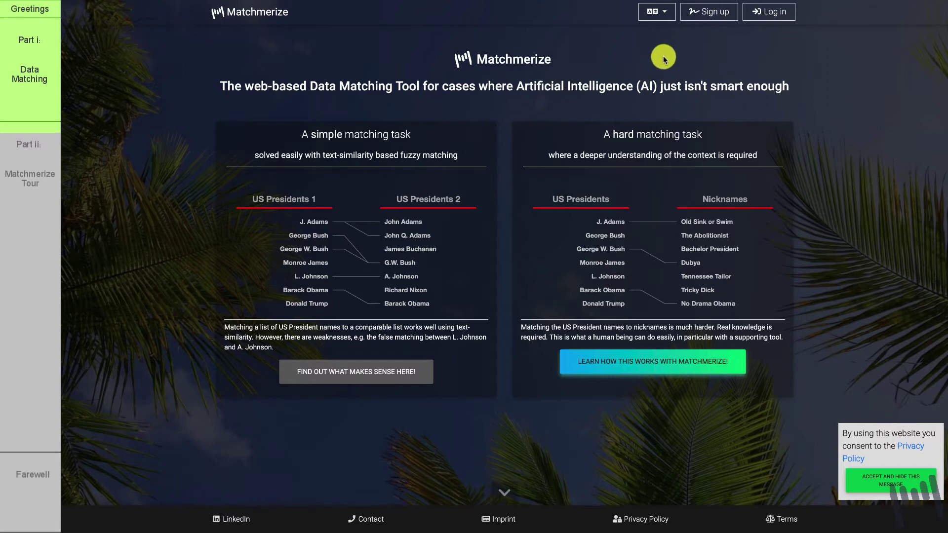
{"action": "left_click", "coordinate": [669, 18]}
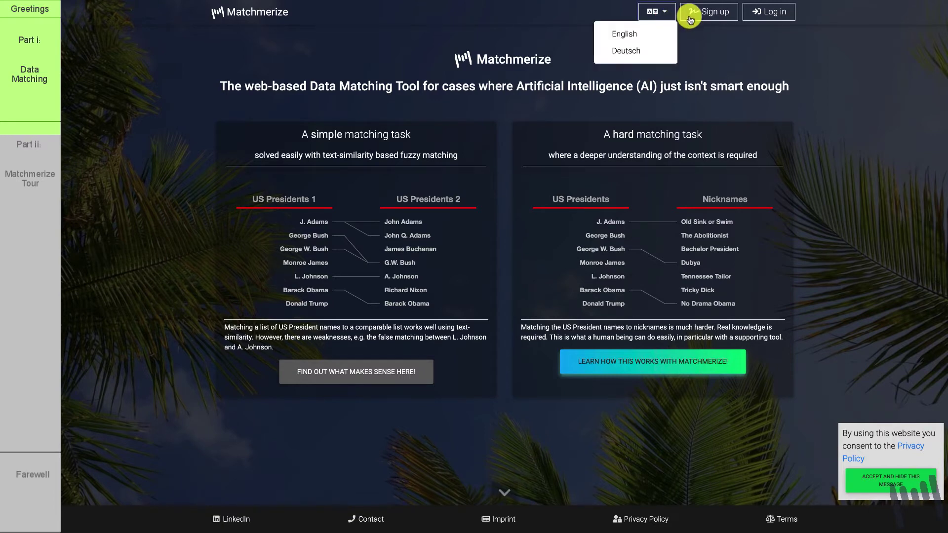
{"action": "left_click", "coordinate": [714, 36]}
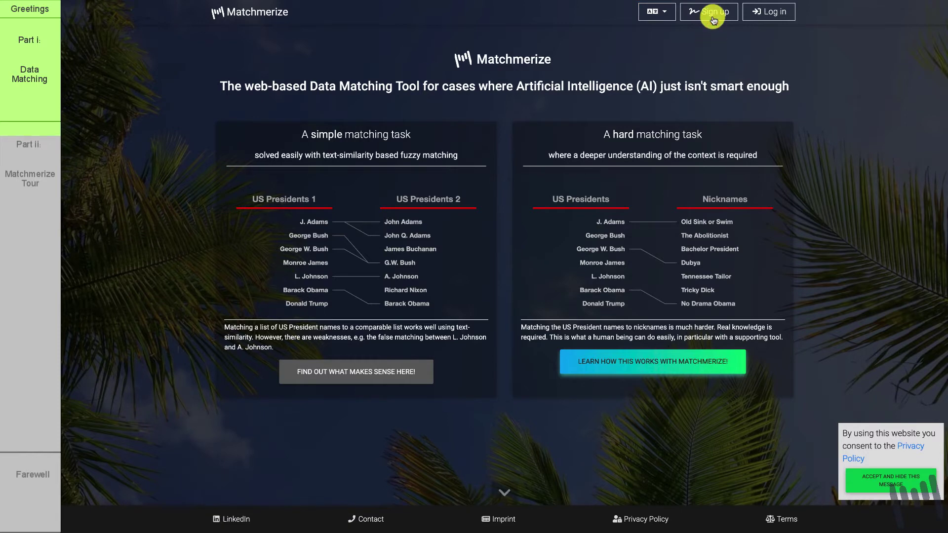
- Log in to the existing account with the saved account e-mail and password
{"action": "left_click", "coordinate": [765, 17]}
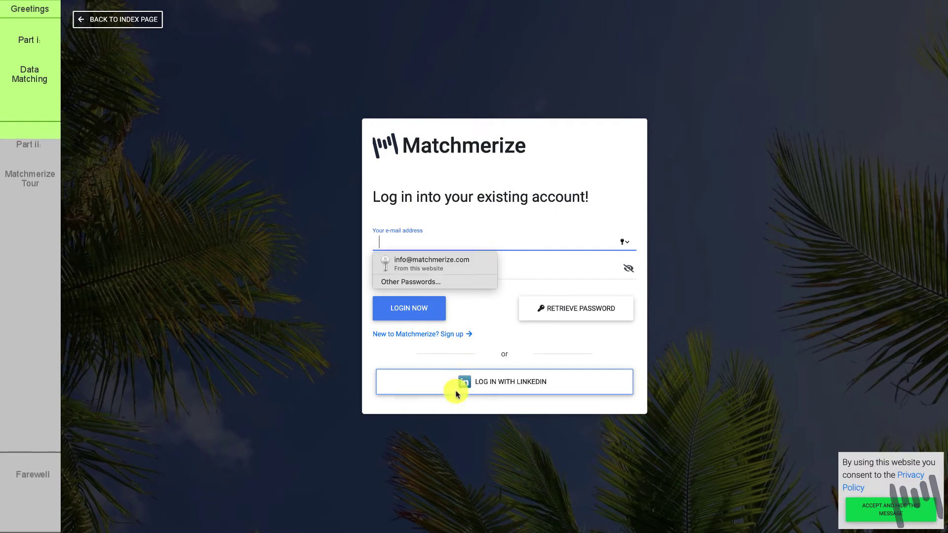
{"action": "left_click", "coordinate": [455, 269]}
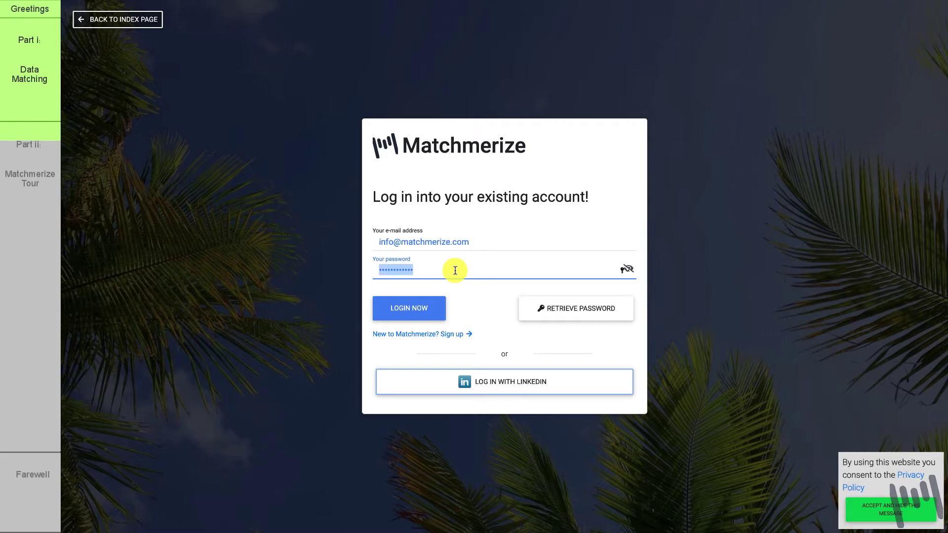
{"action": "left_click", "coordinate": [414, 302]}
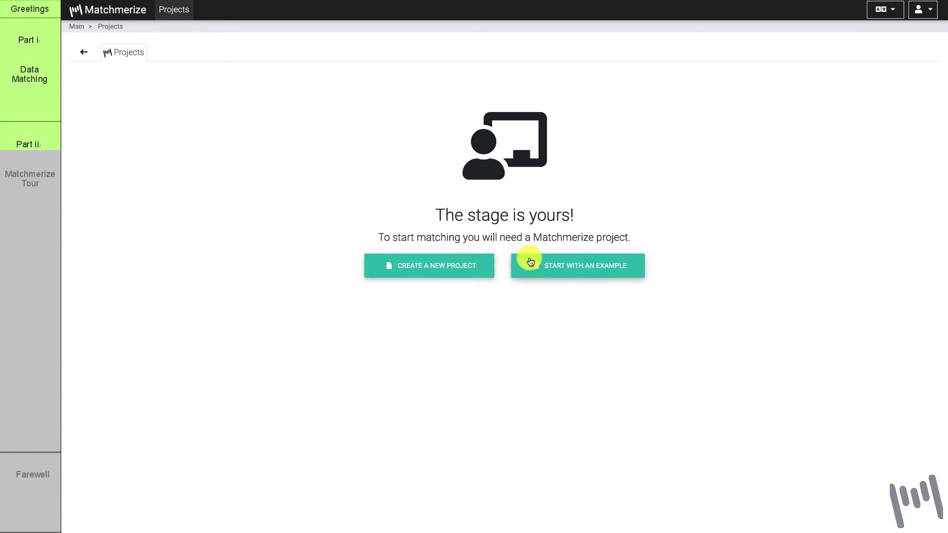
- Create the example project and open its project details
{"action": "left_click", "coordinate": [555, 262]}
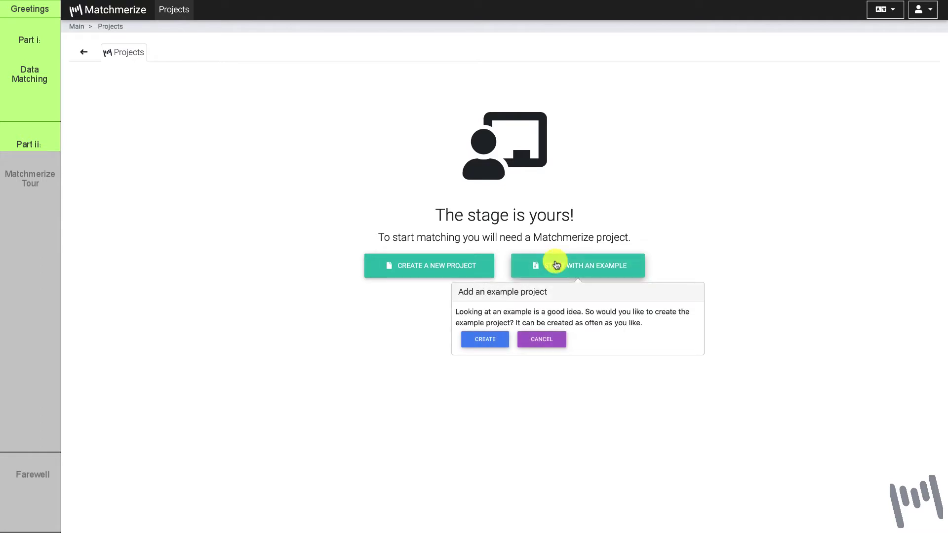
{"action": "left_click", "coordinate": [493, 339]}
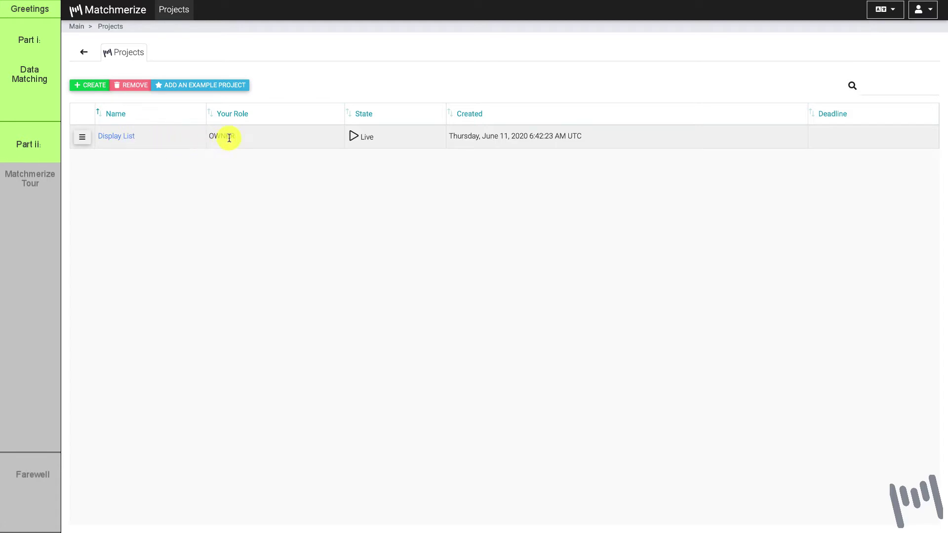
{"action": "mouse_move", "coordinate": [229, 139]}
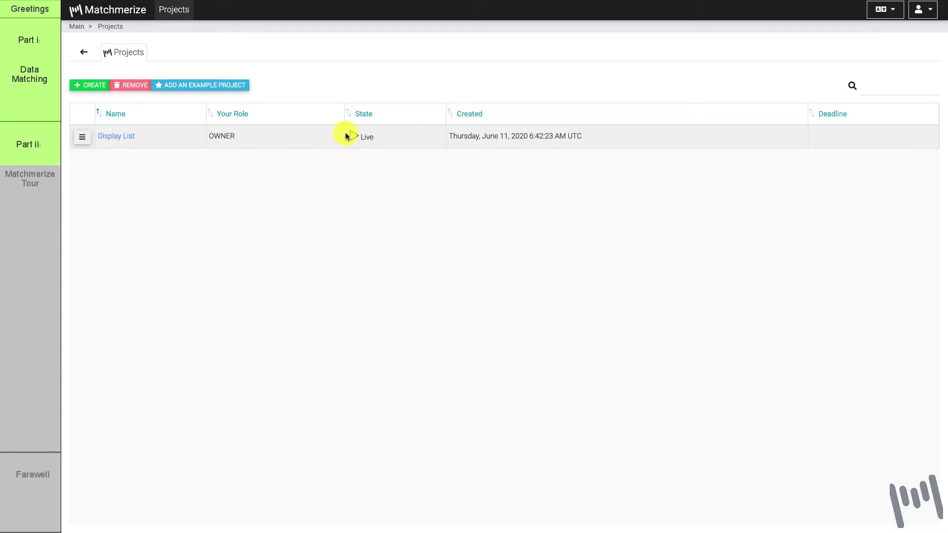
{"action": "mouse_move", "coordinate": [366, 138]}
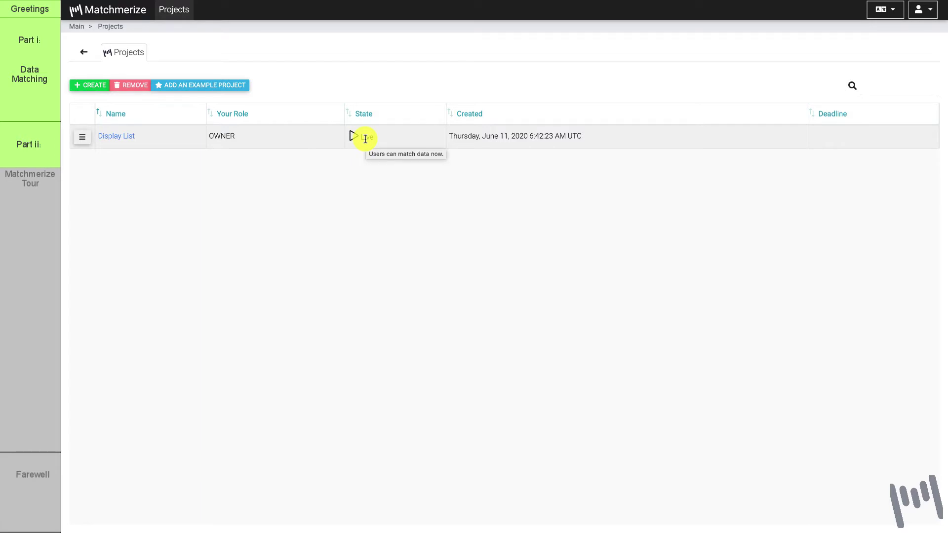
{"action": "left_click", "coordinate": [116, 136]}
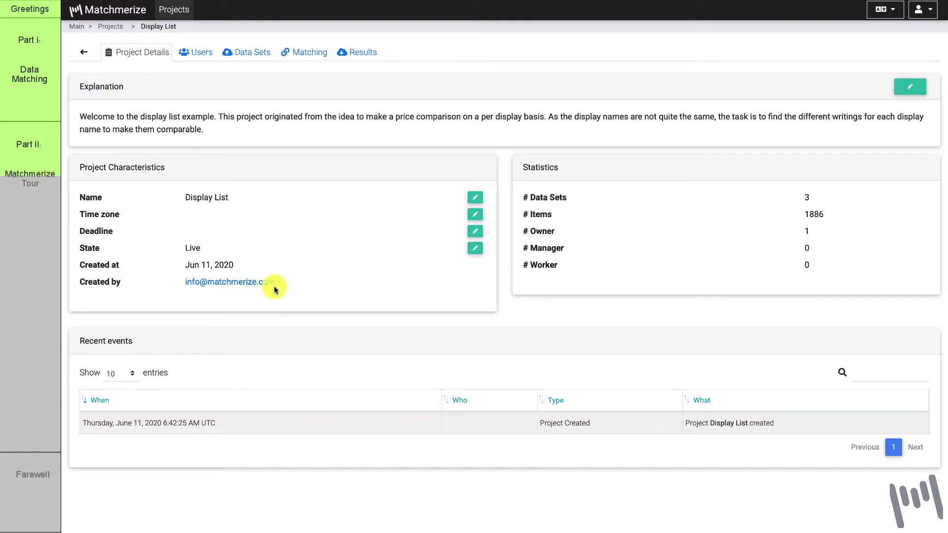
- Rename the example project to My Display List
{"action": "left_click", "coordinate": [475, 197]}
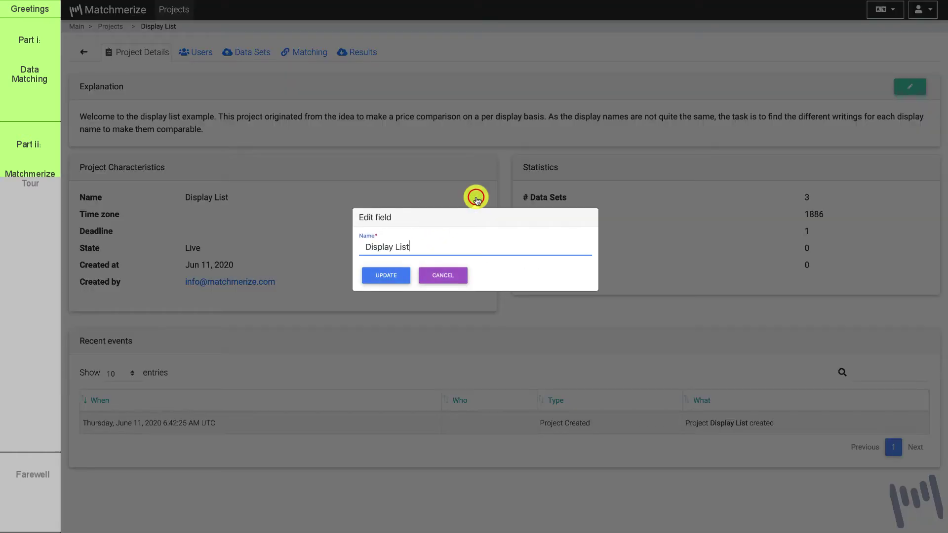
{"action": "type", "text": "My"}
{"action": "key", "text": "Return"}
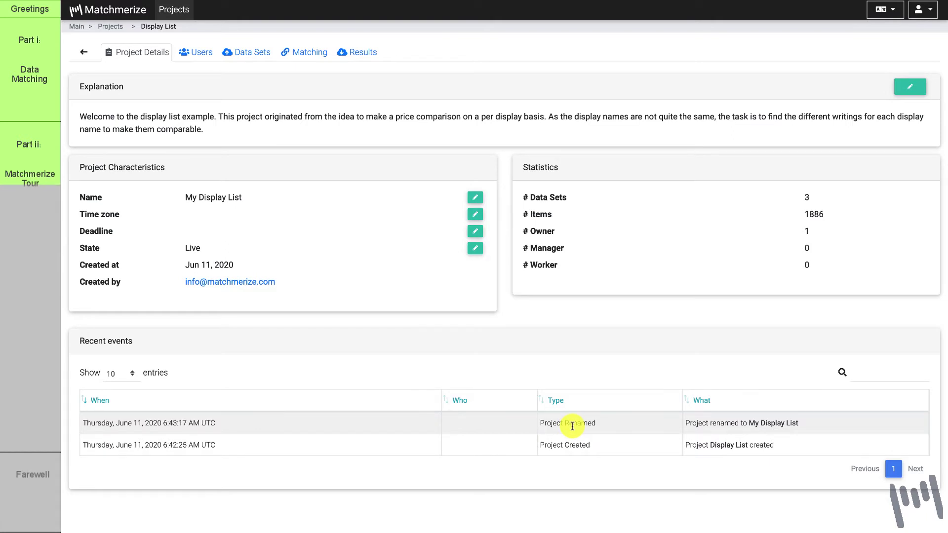
- Examine the project's users and the roles available for invitations without inviting anyone, and view its data sets
{"action": "left_click", "coordinate": [198, 58]}
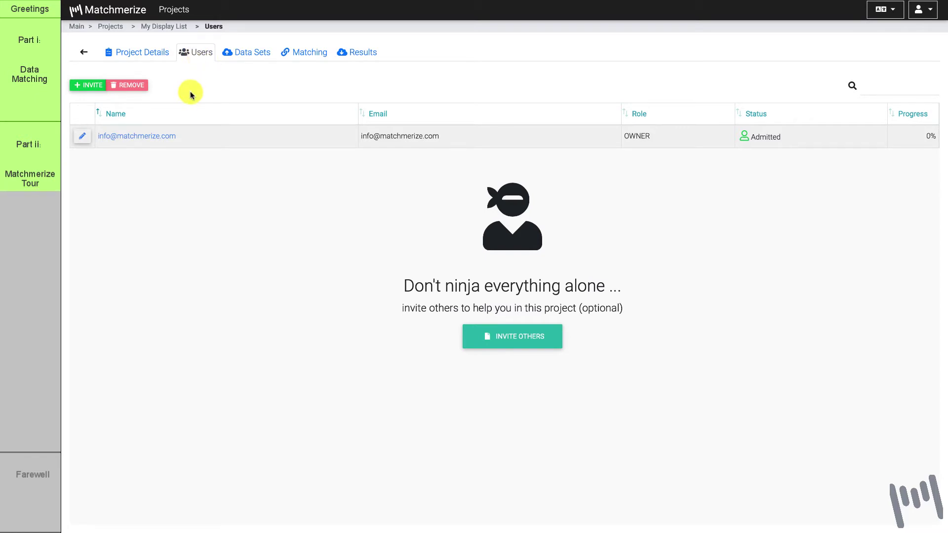
{"action": "left_click", "coordinate": [93, 87]}
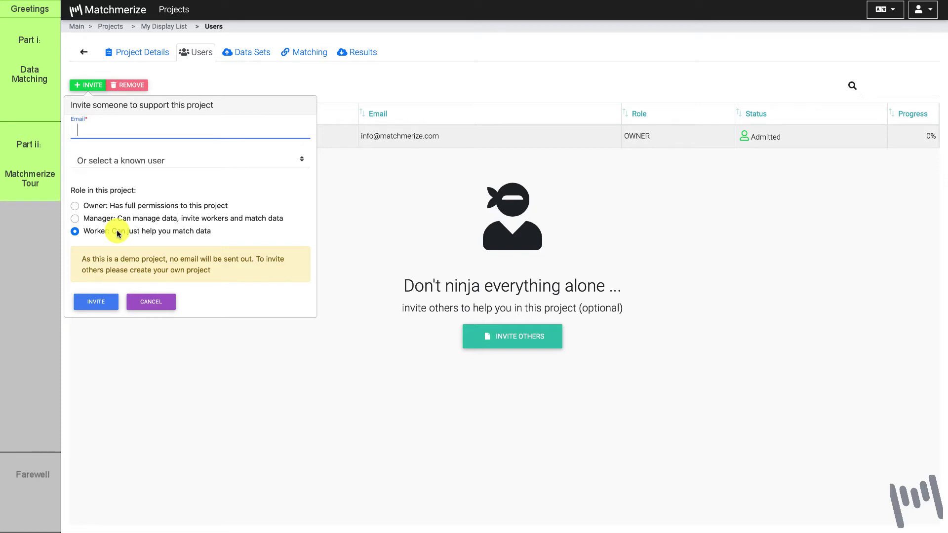
{"action": "left_click", "coordinate": [141, 300]}
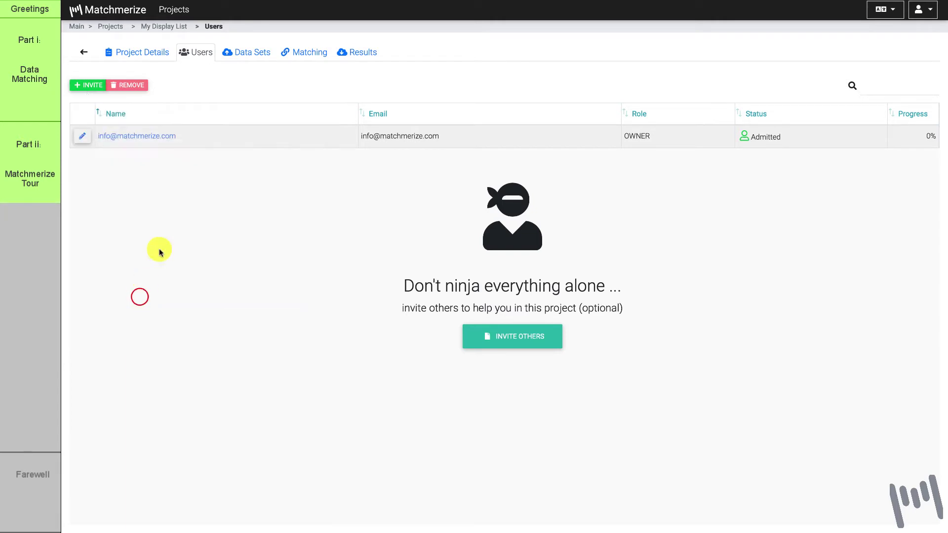
{"action": "left_click", "coordinate": [244, 58]}
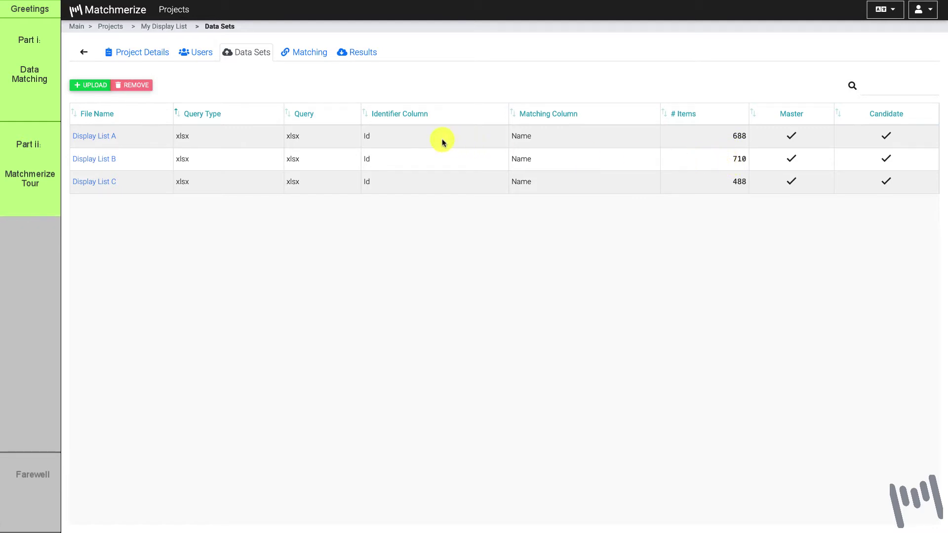
- Go to the project's matching view, select the first ACER B246HL master entry and read through its full text
{"action": "left_click", "coordinate": [303, 53]}
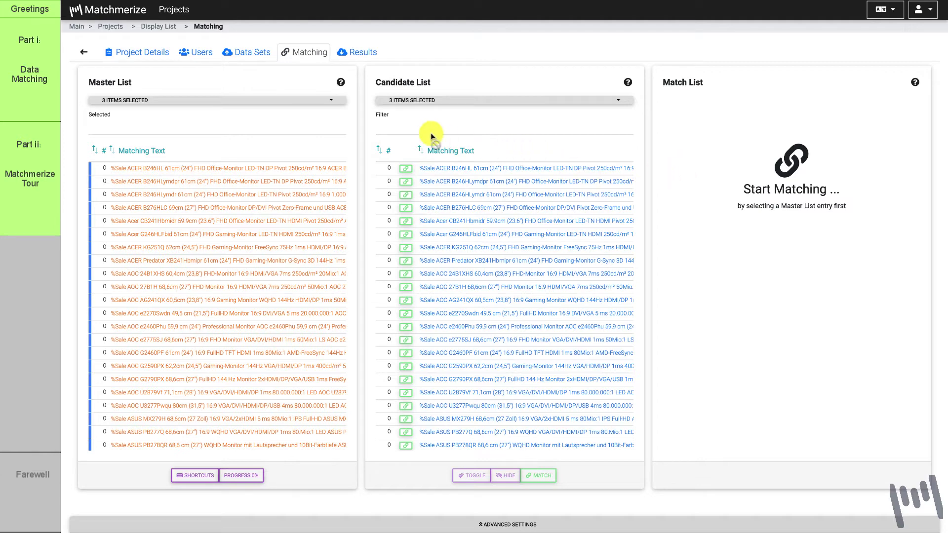
{"action": "left_click", "coordinate": [233, 168]}
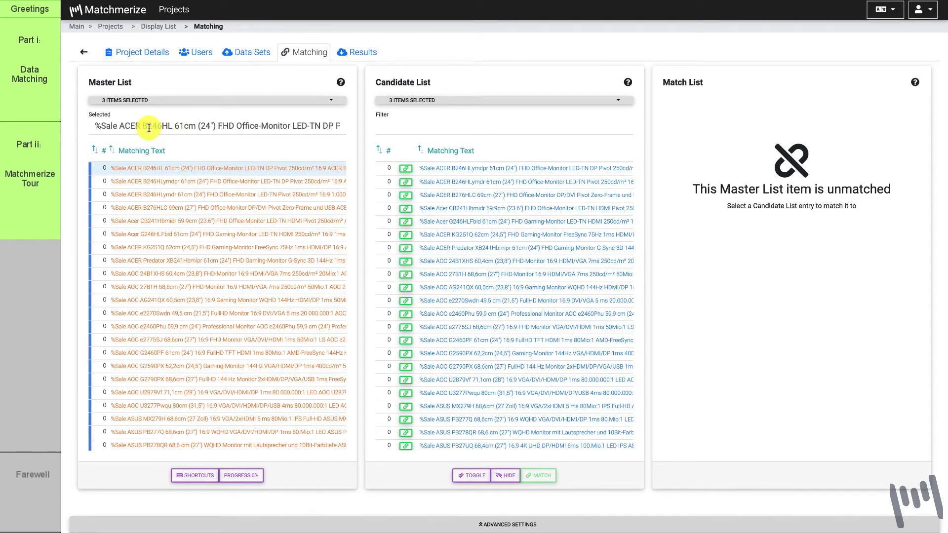
{"action": "left_click_drag", "start_coordinate": [290, 127], "coordinate": [344, 123]}
{"action": "left_click", "coordinate": [286, 128]}
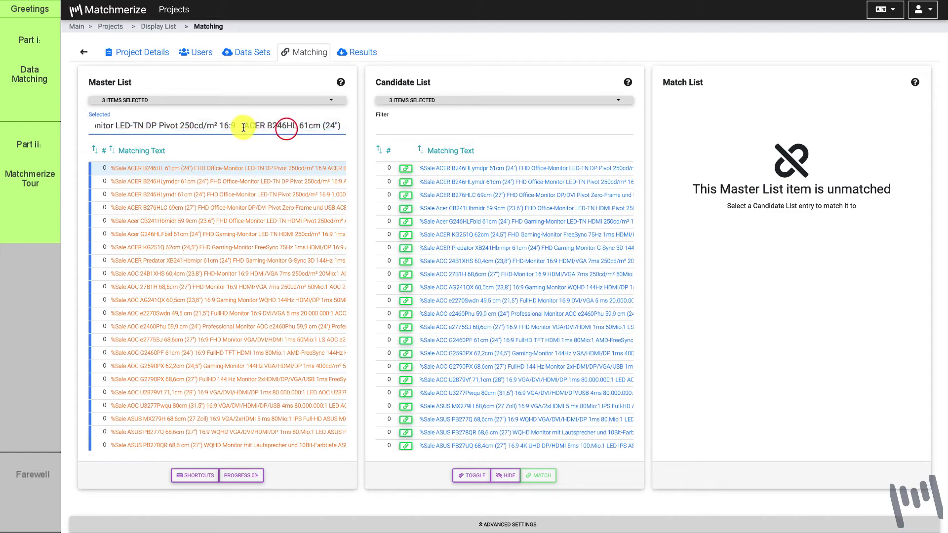
{"action": "left_click_drag", "start_coordinate": [242, 126], "coordinate": [86, 128]}
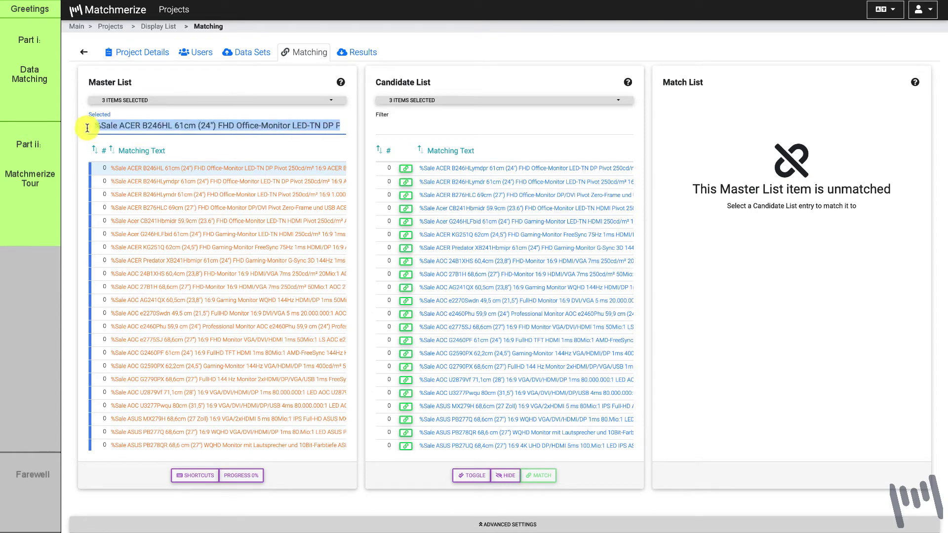
{"action": "left_click", "coordinate": [148, 124]}
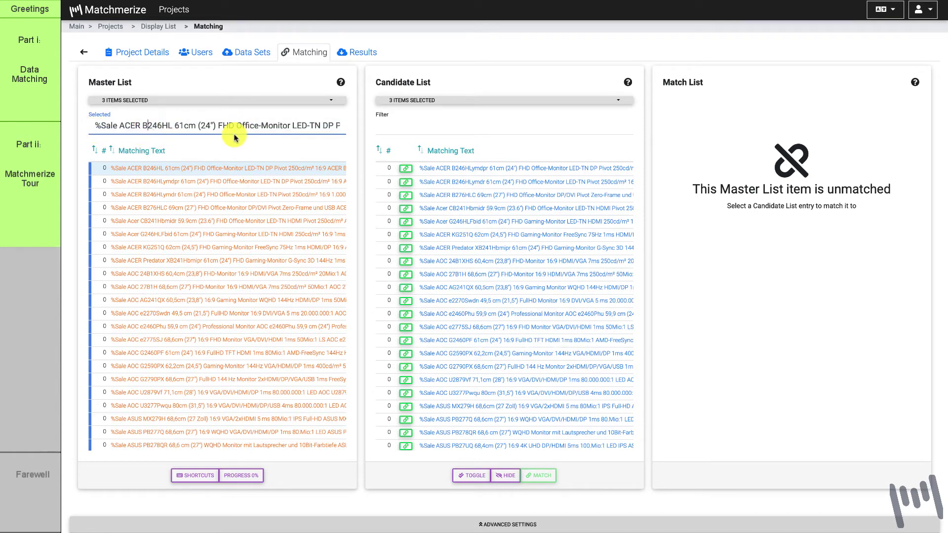
- Copy the model number B246HL from the selected master entry's text and filter the candidate list by it
{"action": "double_click", "coordinate": [144, 127]}
{"action": "left_click_drag", "start_coordinate": [163, 127], "coordinate": [172, 127]}
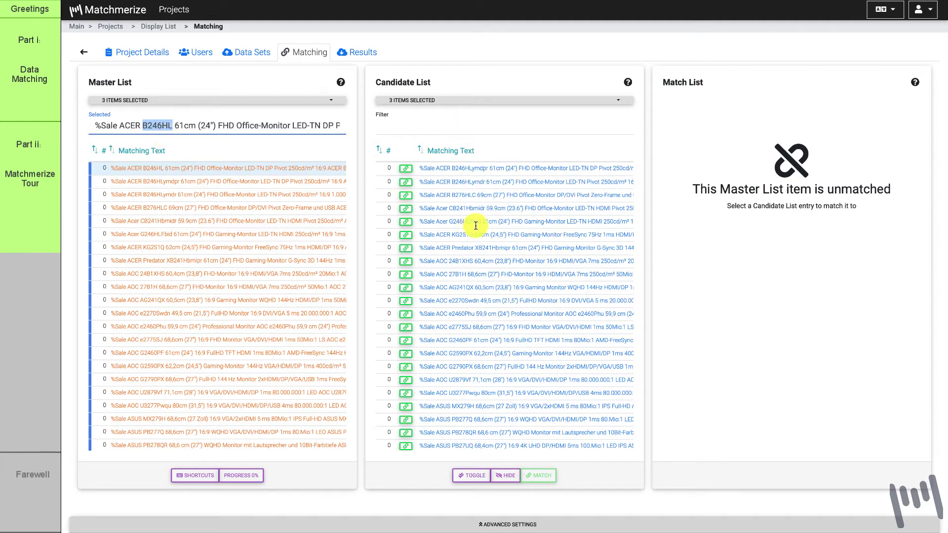
{"action": "scroll", "coordinate": [475, 225], "scroll_direction": "down", "scroll_amount": 10}
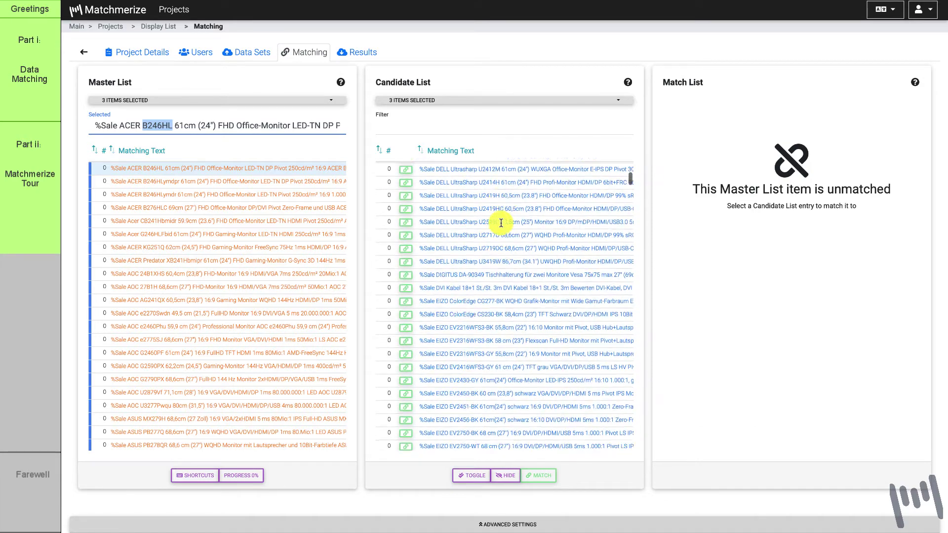
{"action": "scroll", "coordinate": [501, 223], "scroll_direction": "down", "scroll_amount": 8}
{"action": "key", "text": "ctrl+c"}
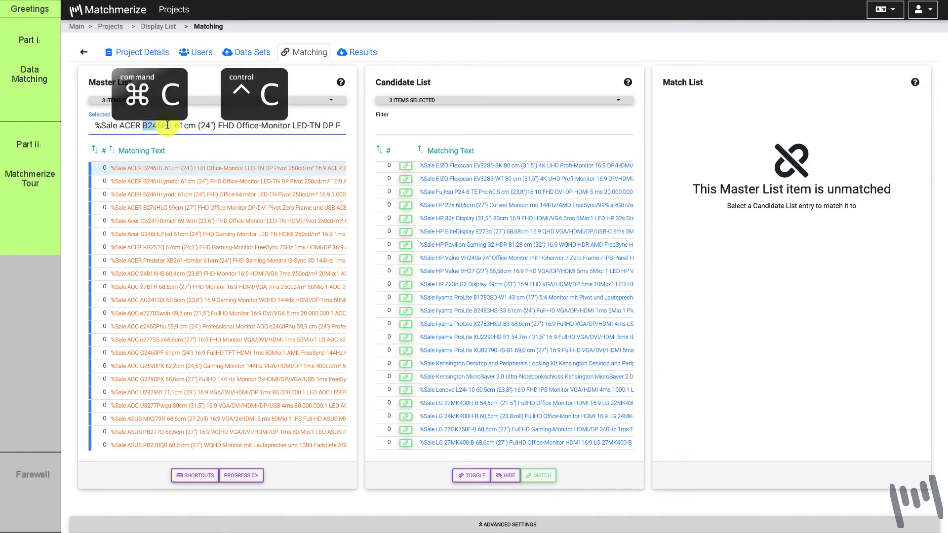
{"action": "left_click", "coordinate": [392, 132]}
{"action": "key", "text": "ctrl+v"}
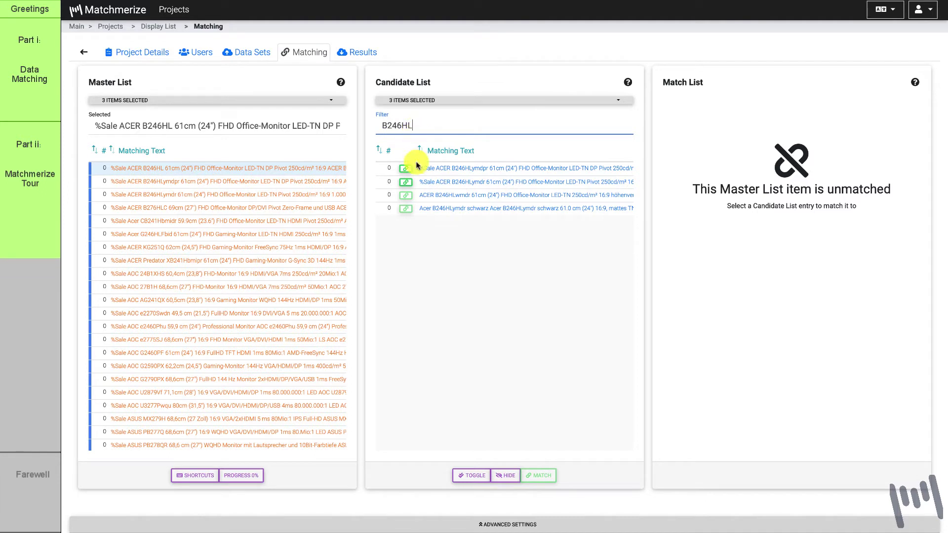
- Match every candidate left by the B246HL filter to the selected ACER B246HL master entry
{"action": "left_click", "coordinate": [426, 226]}
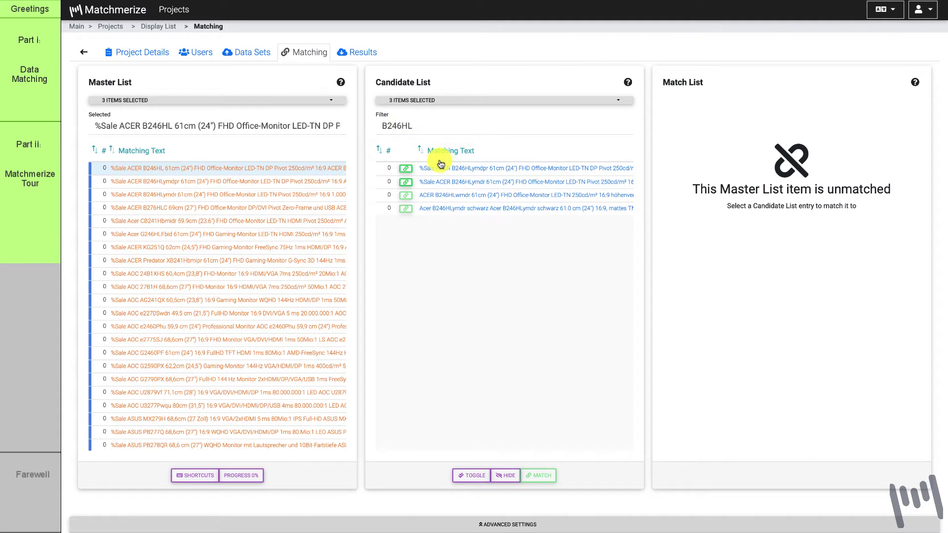
{"action": "left_click", "coordinate": [405, 168]}
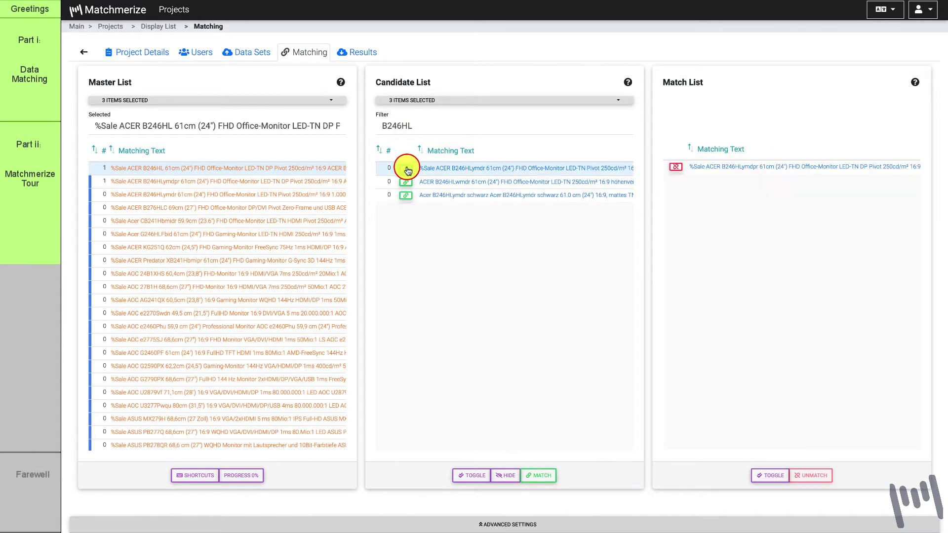
{"action": "left_click", "coordinate": [406, 168]}
{"action": "left_click", "coordinate": [407, 168]}
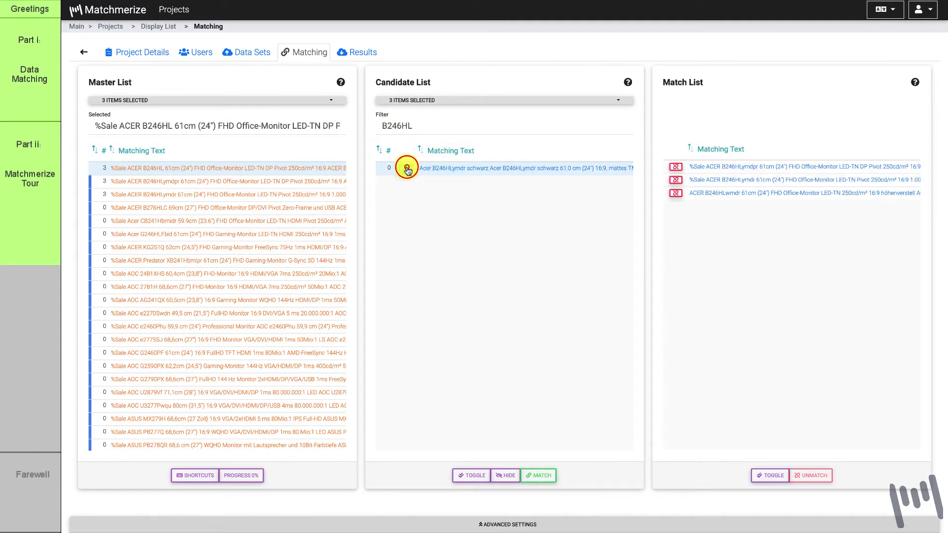
{"action": "left_click", "coordinate": [406, 168]}
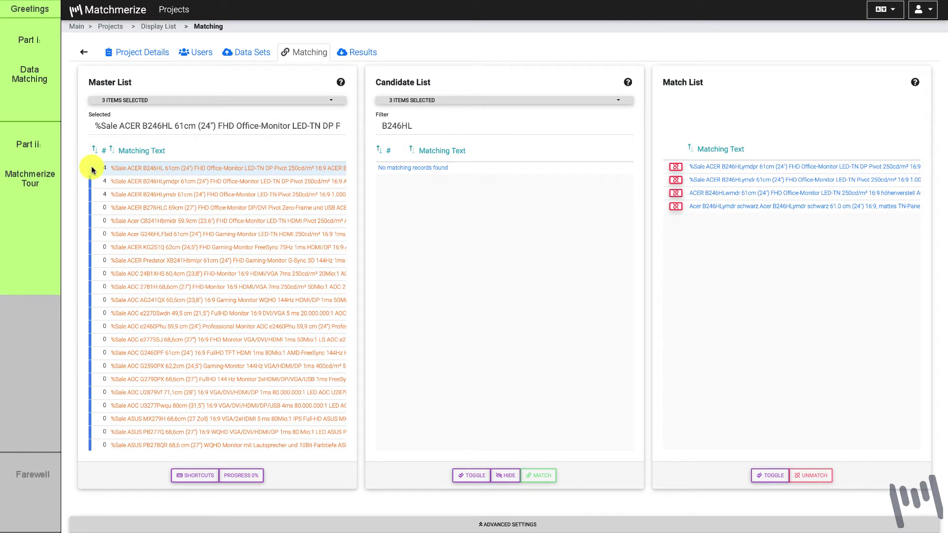
- Select the ACER B246HLymdpr, B246HLymdr and B276HLC master entries in turn to check their matches
{"action": "left_click", "coordinate": [147, 182]}
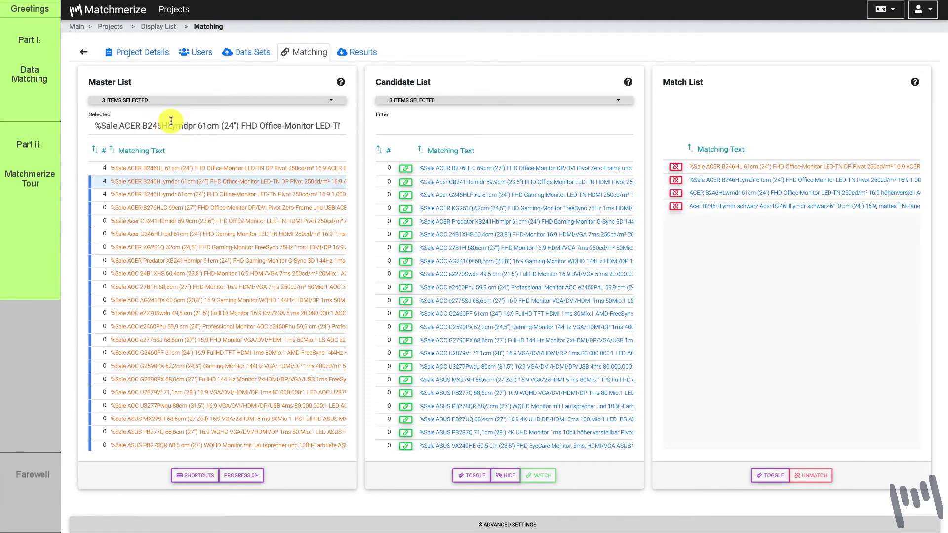
{"action": "left_click", "coordinate": [154, 194]}
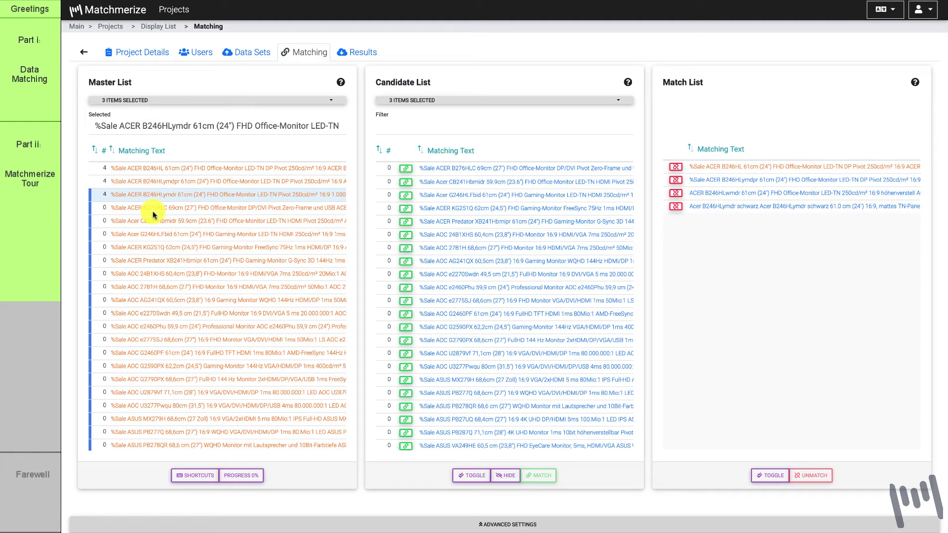
{"action": "left_click", "coordinate": [153, 211]}
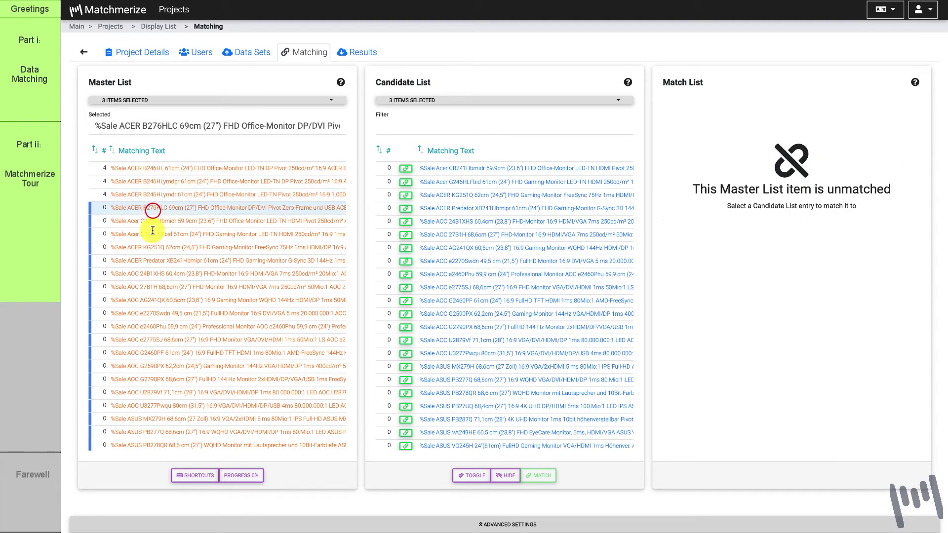
- Copy the model number B276HLC from the selected master entry's text and filter the candidate list by it
{"action": "double_click", "coordinate": [153, 126]}
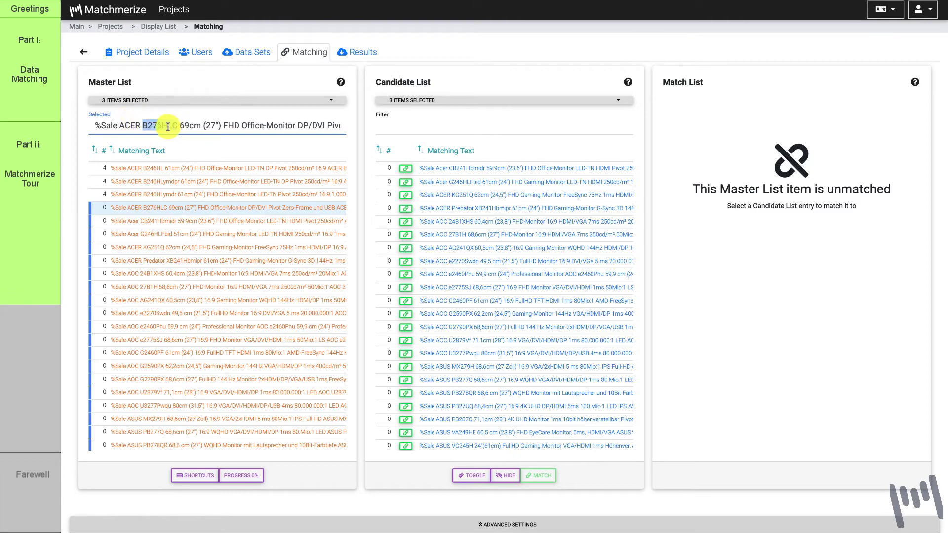
{"action": "key", "text": "ctrl+c"}
{"action": "left_click", "coordinate": [391, 126]}
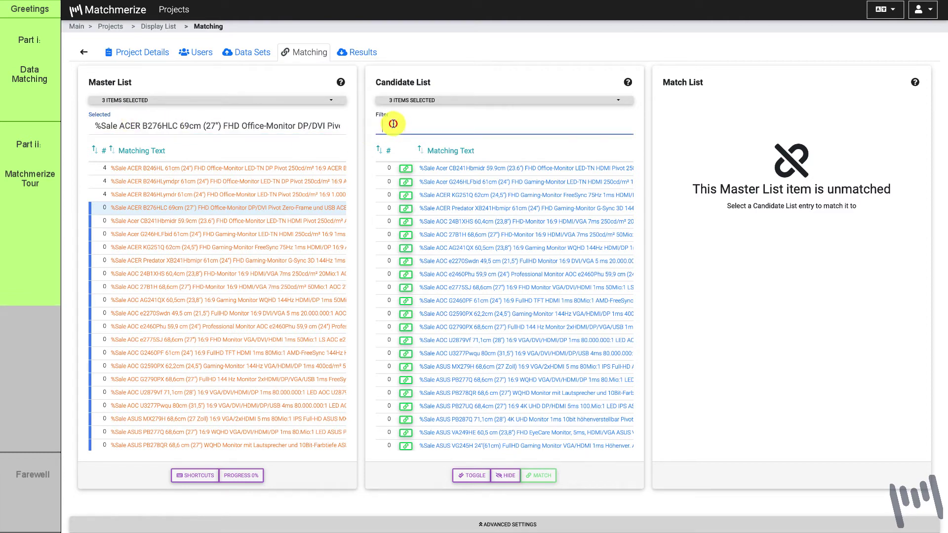
{"action": "key", "text": "ctrl+v"}
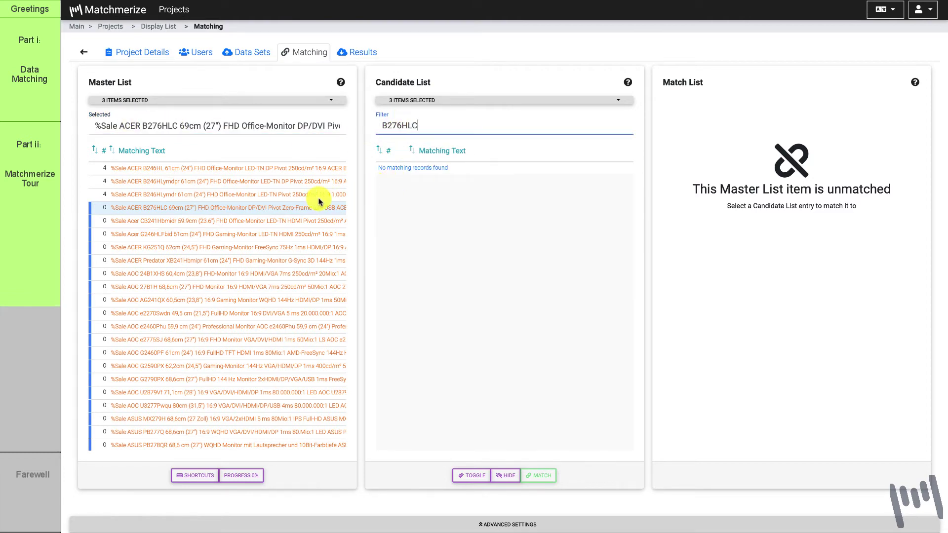
- Select the Acer CB241Hbmidr master entry, filter the candidates by its model number and match the remaining candidate to it
{"action": "left_click", "coordinate": [199, 223]}
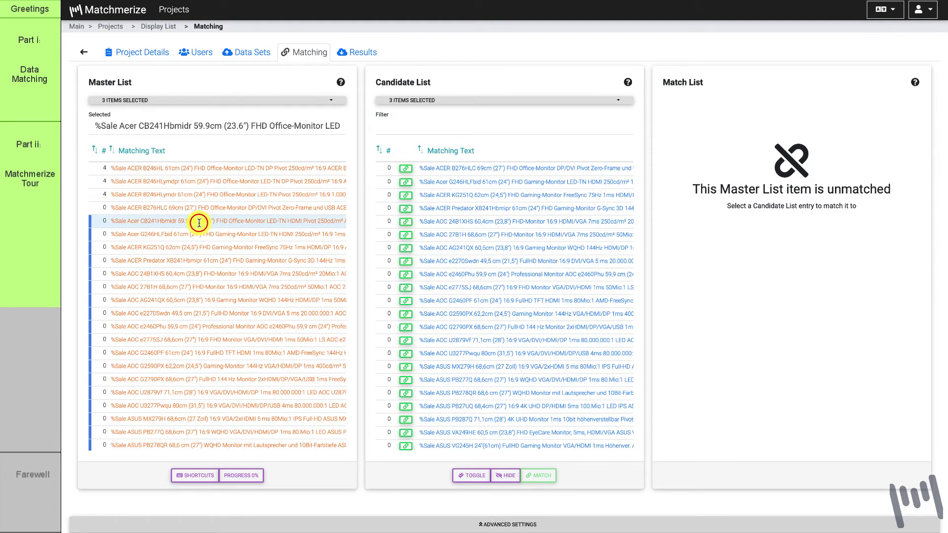
{"action": "double_click", "coordinate": [148, 125]}
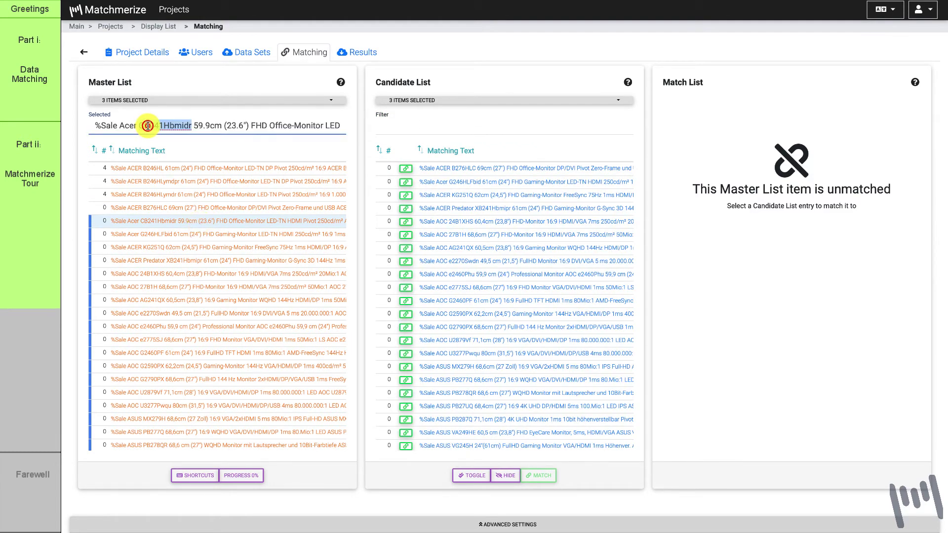
{"action": "left_click", "coordinate": [384, 124]}
{"action": "key", "text": "ctrl+v"}
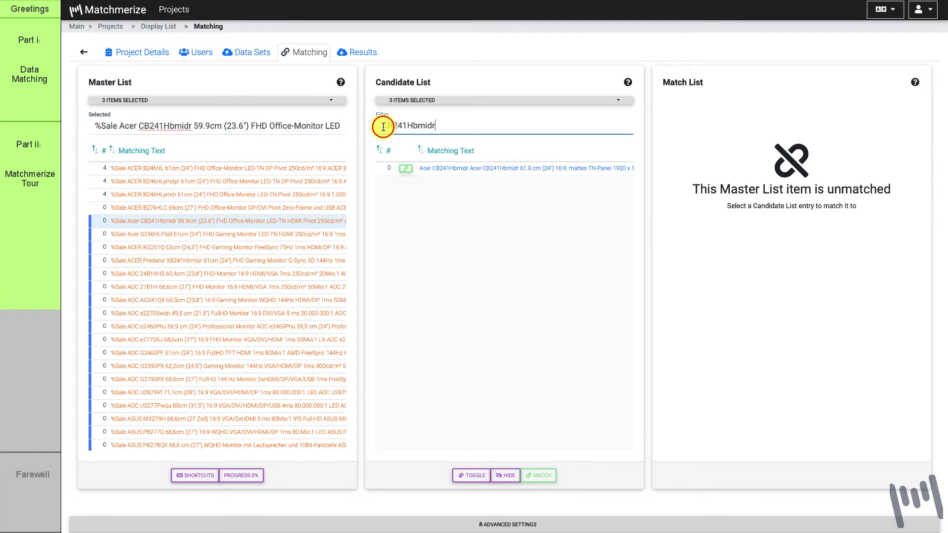
{"action": "left_click", "coordinate": [406, 168]}
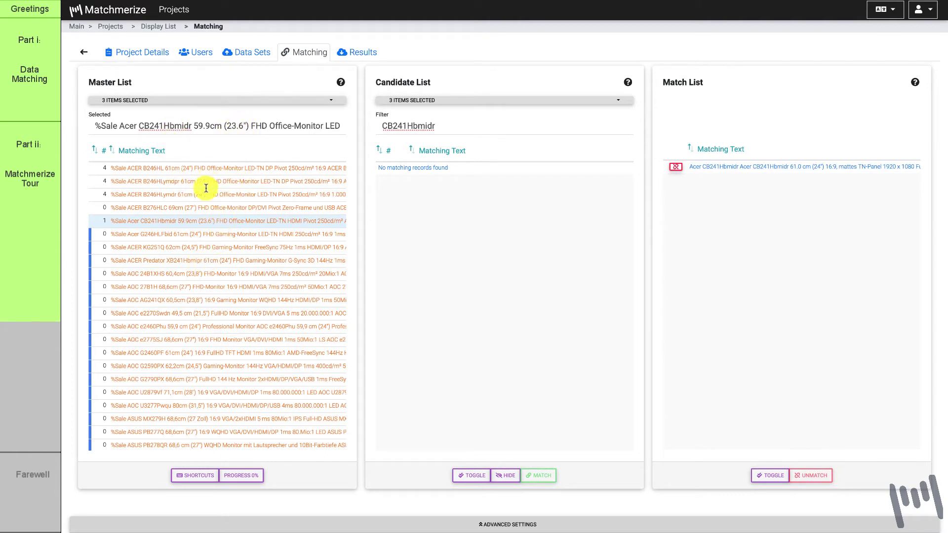
- Look through the full master list texts and add % to the character blacklist in the advanced settings
{"action": "scroll", "coordinate": [201, 196], "scroll_direction": "right", "scroll_amount": 5}
{"action": "scroll", "coordinate": [201, 196], "scroll_direction": "right", "scroll_amount": 10}
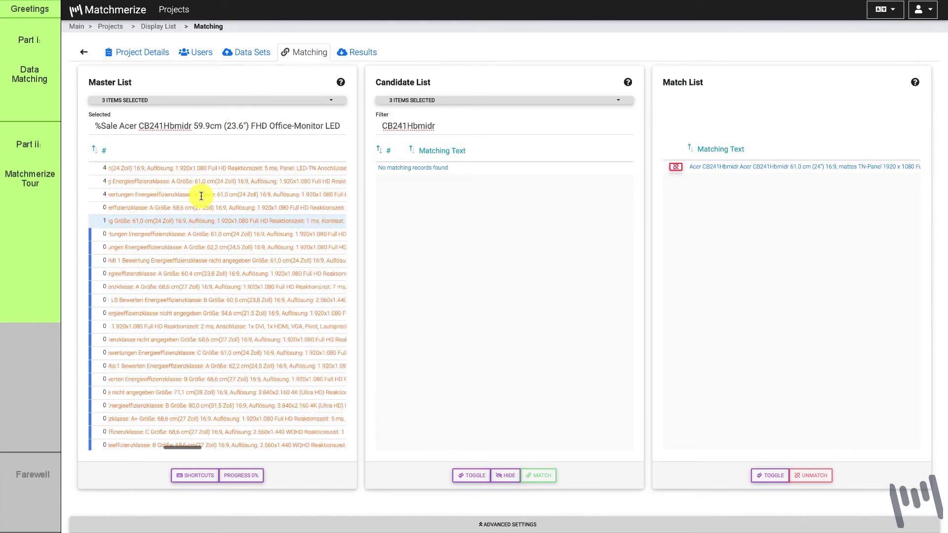
{"action": "scroll", "coordinate": [200, 196], "scroll_direction": "left", "scroll_amount": 15}
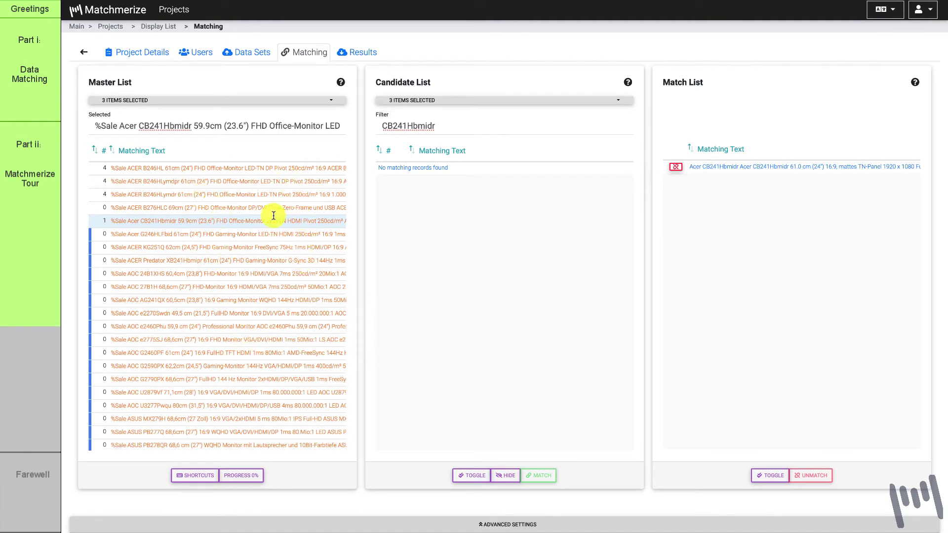
{"action": "left_click", "coordinate": [477, 523]}
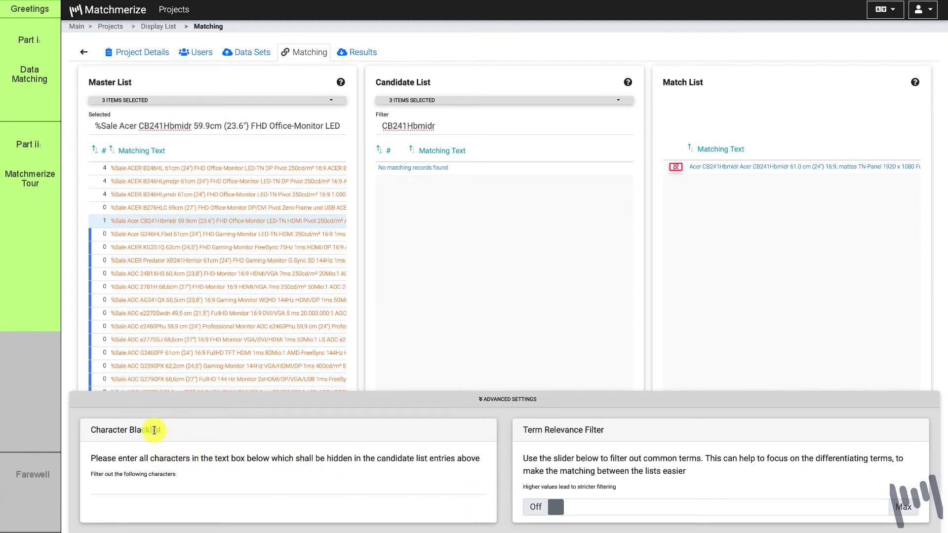
{"action": "left_click", "coordinate": [132, 489]}
{"action": "type", "text": "%"}
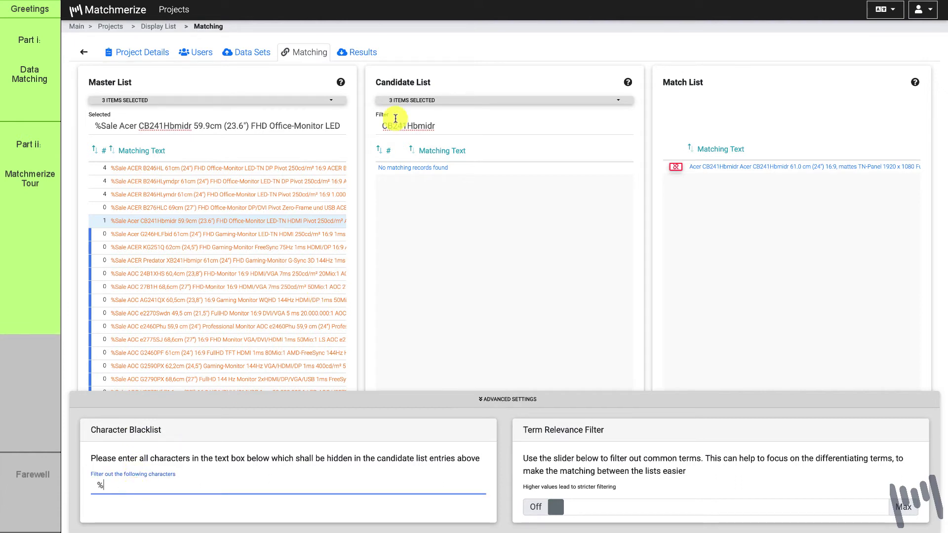
- Clear the CB241Hbmidr filter from the candidate list
{"action": "left_click", "coordinate": [439, 122]}
{"action": "key", "text": "ctrl+a"}
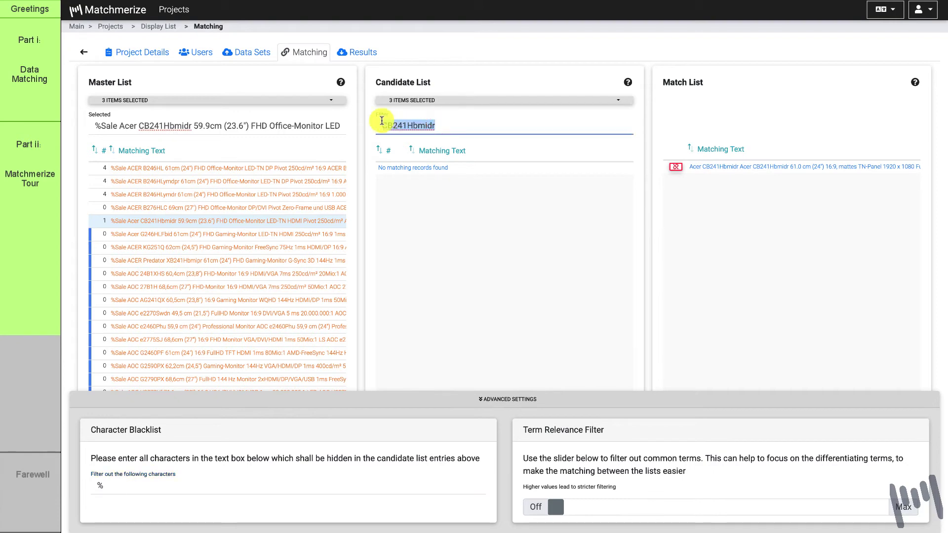
{"action": "key", "text": "BackSpace"}
- Remove % from the character blacklist and enter it again to compare the candidate list with and without it
{"action": "left_click", "coordinate": [172, 486]}
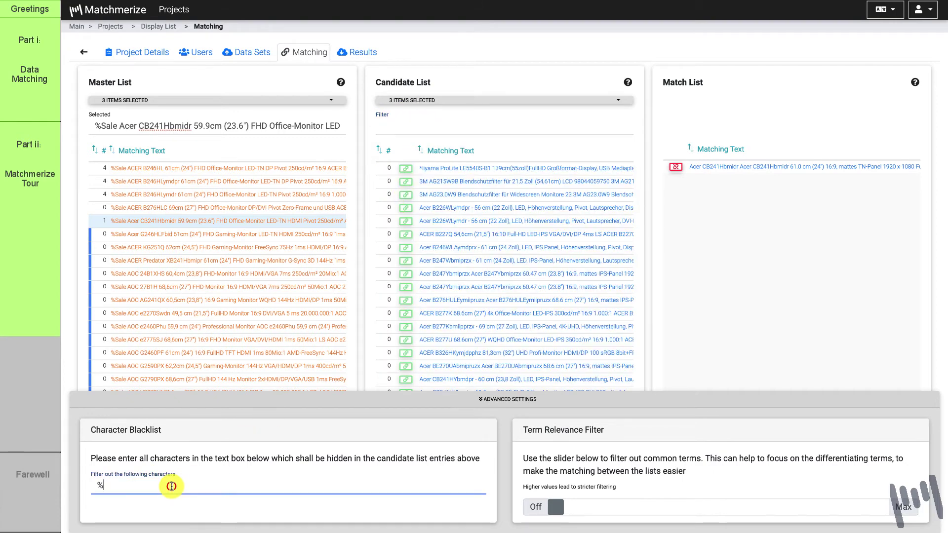
{"action": "key", "text": "BackSpace"}
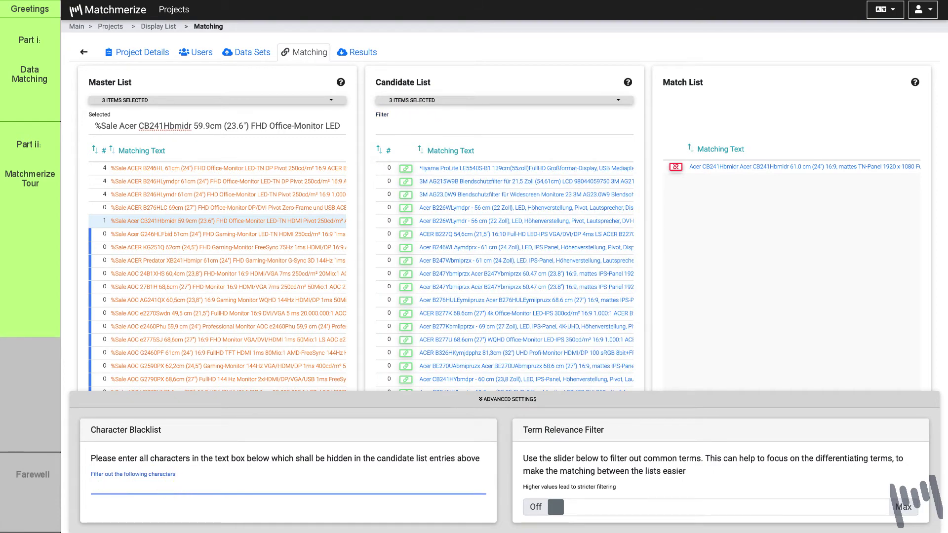
{"action": "left_click", "coordinate": [171, 486]}
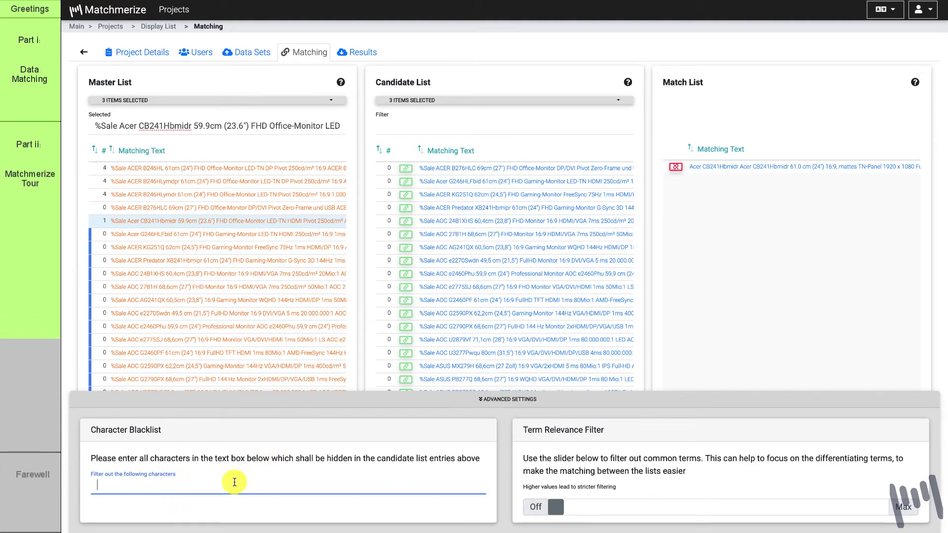
{"action": "type", "text": "%"}
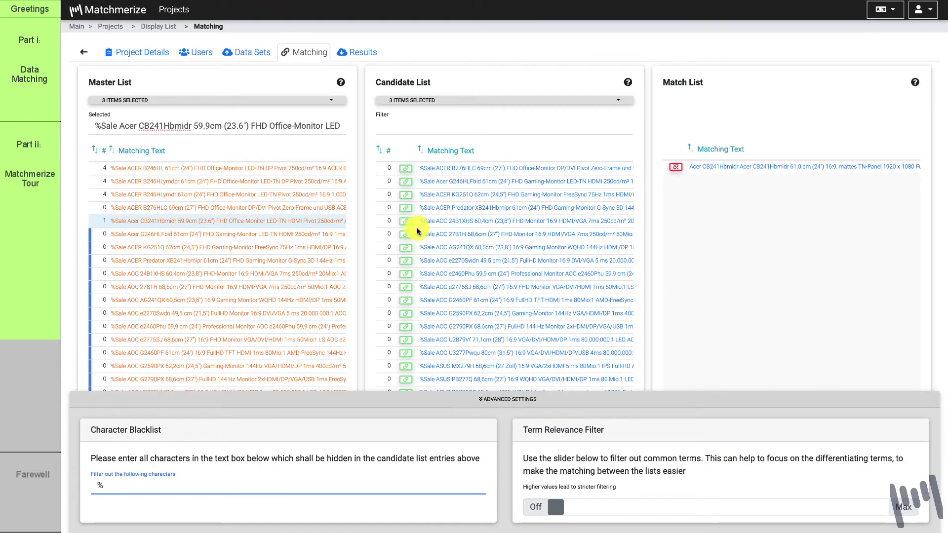
{"action": "left_click", "coordinate": [320, 504]}
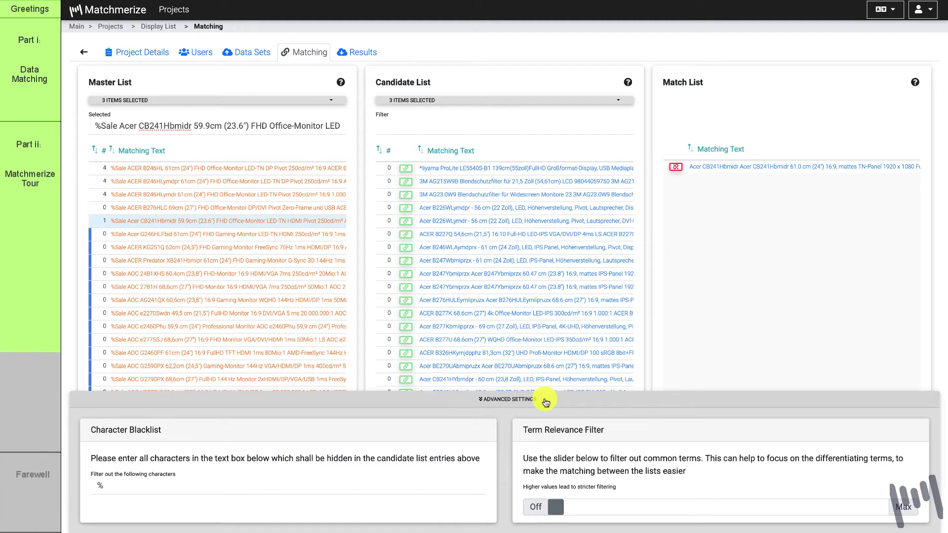
- Raise the term relevance filter in stages to its maximum and collapse the advanced settings
{"action": "left_click_drag", "start_coordinate": [552, 506], "coordinate": [693, 501]}
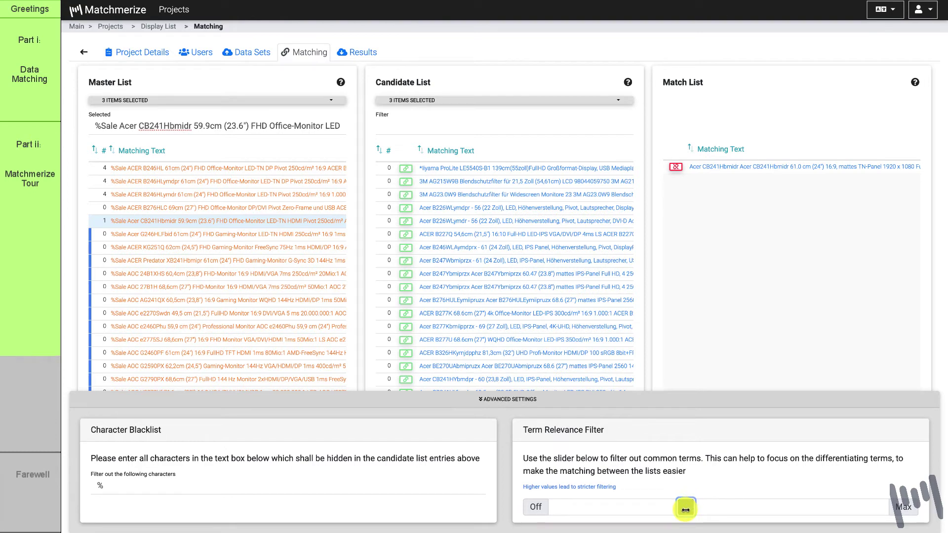
{"action": "left_click_drag", "start_coordinate": [685, 509], "coordinate": [815, 506]}
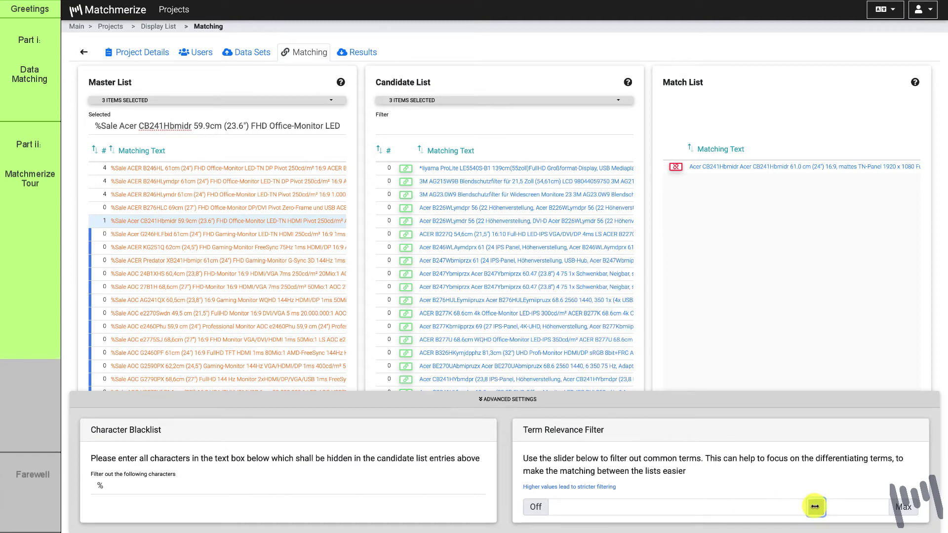
{"action": "left_click_drag", "start_coordinate": [814, 506], "coordinate": [843, 508]}
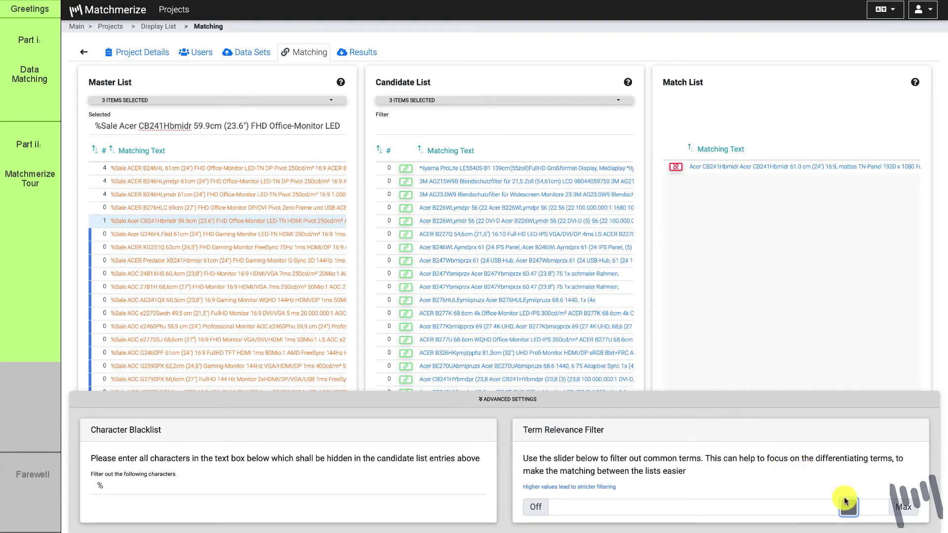
{"action": "left_click_drag", "start_coordinate": [850, 505], "coordinate": [884, 504]}
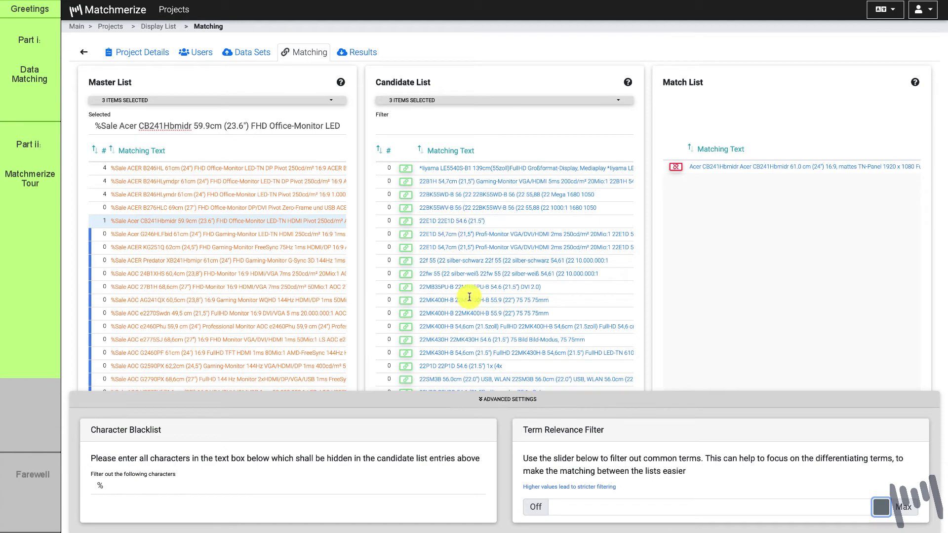
{"action": "left_click", "coordinate": [500, 400]}
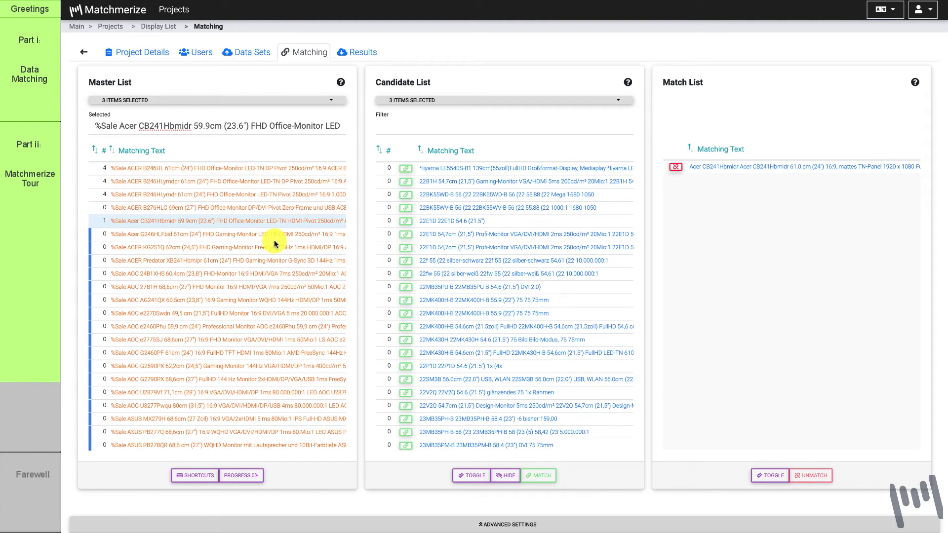
- Go to the project's results, update the results list and read through the matched pairs
{"action": "left_click", "coordinate": [362, 53]}
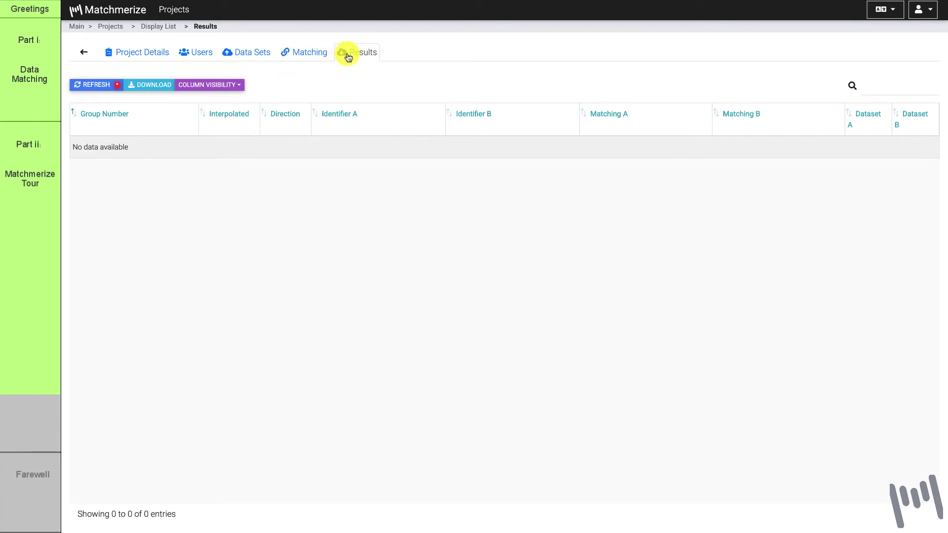
{"action": "left_click", "coordinate": [90, 84]}
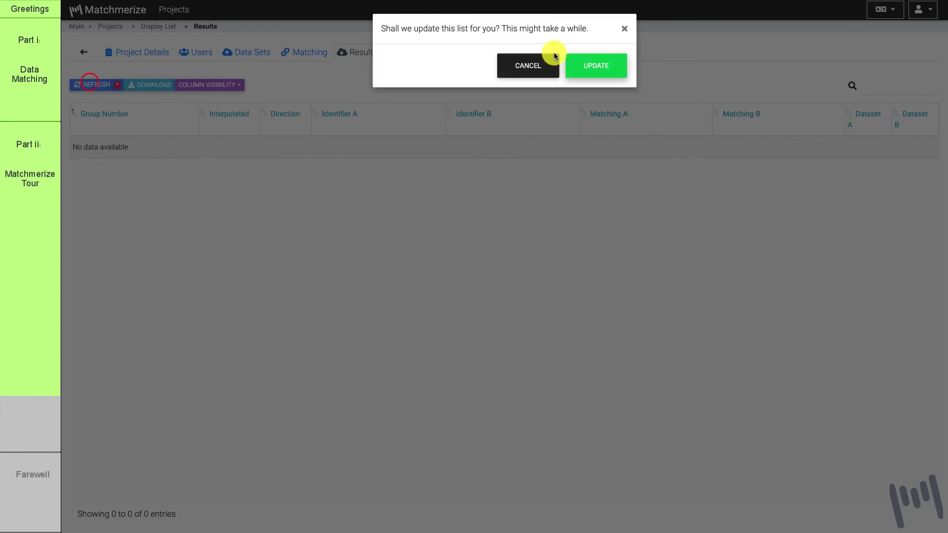
{"action": "left_click", "coordinate": [601, 64]}
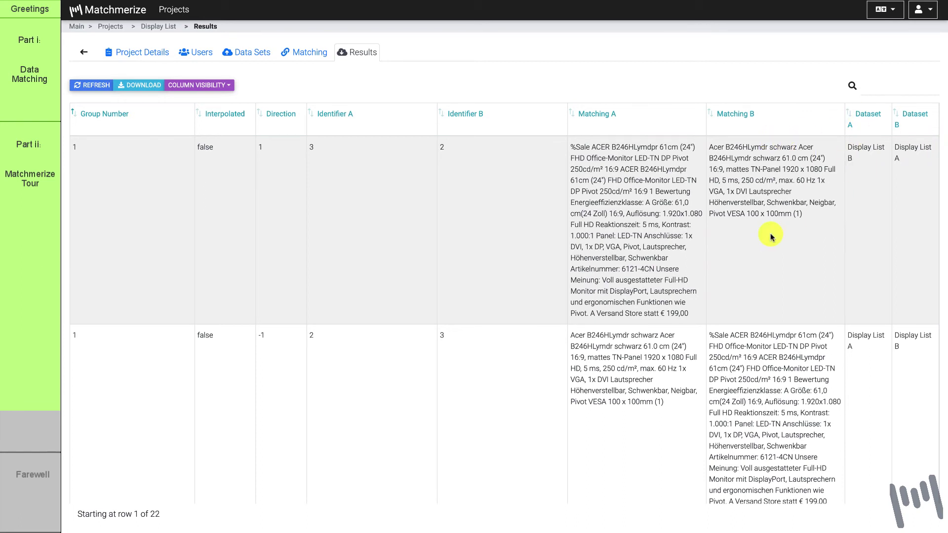
{"action": "scroll", "coordinate": [768, 283], "scroll_direction": "down", "scroll_amount": 2}
{"action": "scroll", "coordinate": [769, 282], "scroll_direction": "down", "scroll_amount": 5}
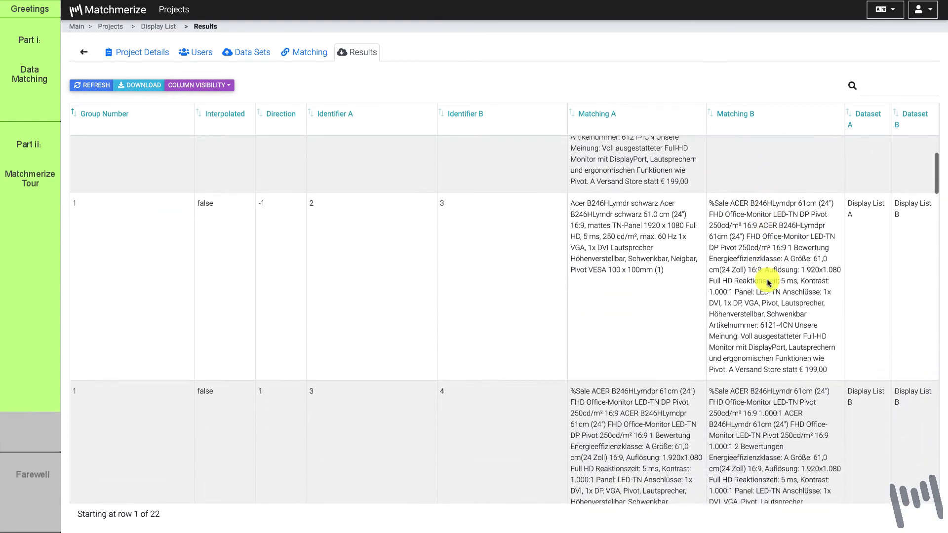
{"action": "scroll", "coordinate": [767, 280], "scroll_direction": "down", "scroll_amount": 6}
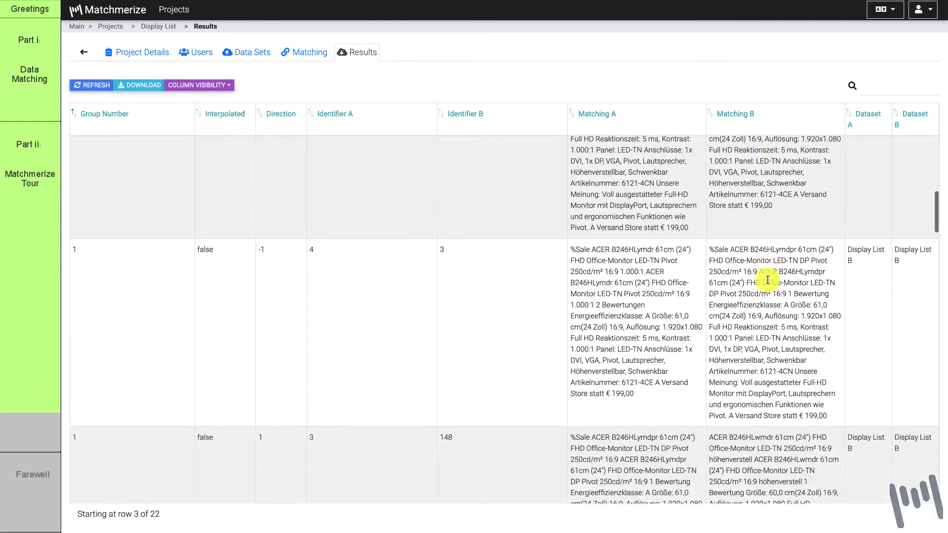
{"action": "scroll", "coordinate": [767, 280], "scroll_direction": "down", "scroll_amount": 5}
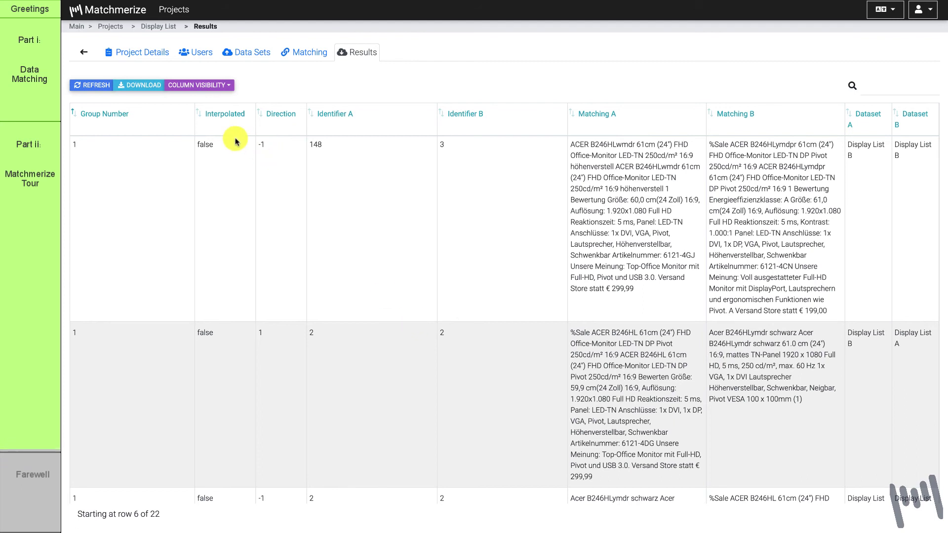
{"action": "left_click", "coordinate": [146, 90]}
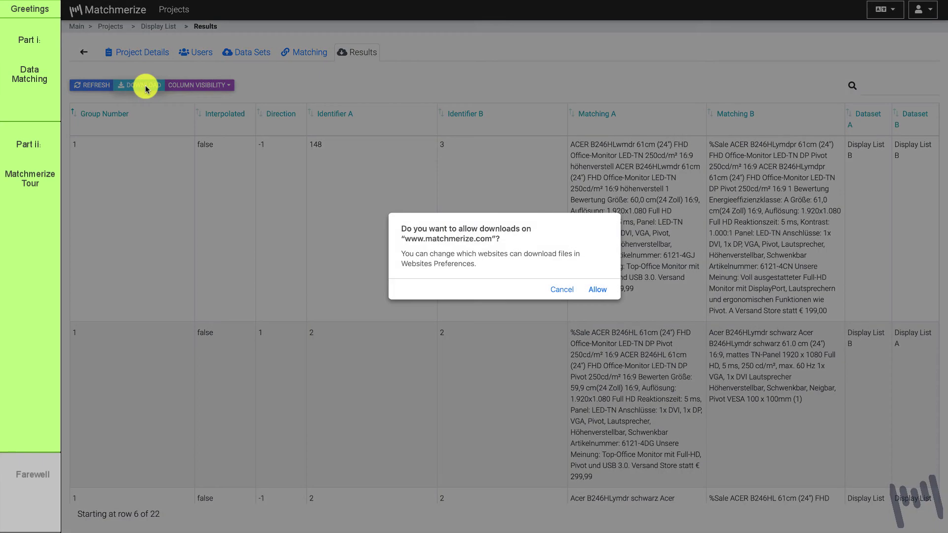
{"action": "left_click", "coordinate": [584, 295]}
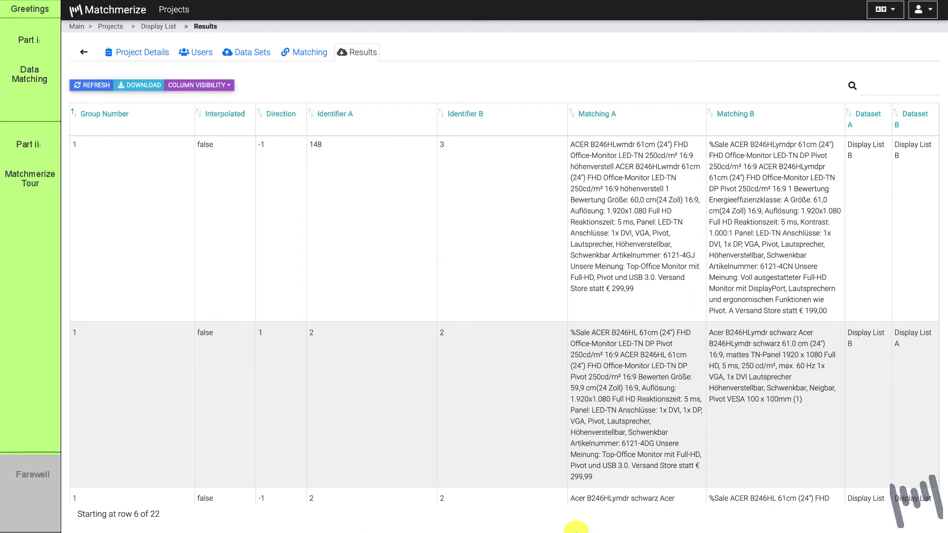
{"action": "mouse_move", "coordinate": [561, 523]}
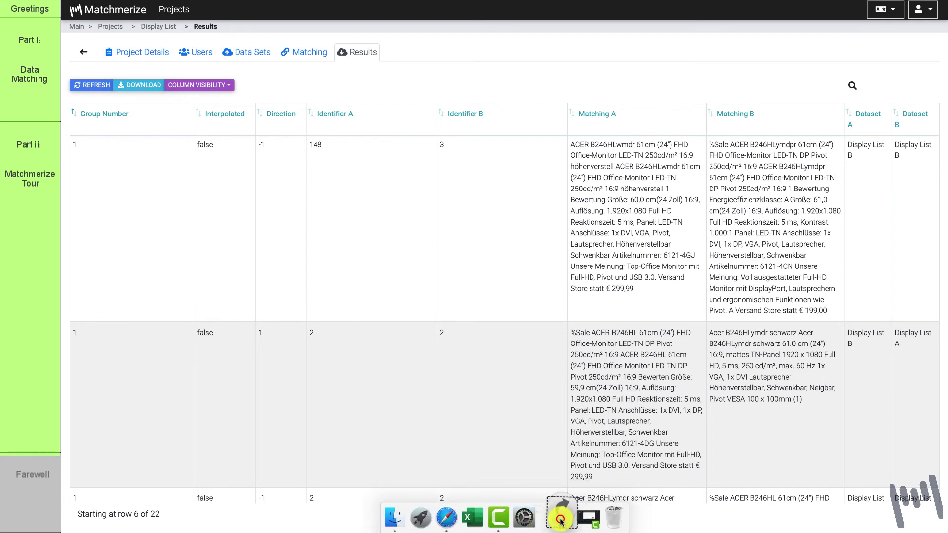
{"action": "left_click", "coordinate": [561, 520]}
{"action": "left_click", "coordinate": [553, 441]}
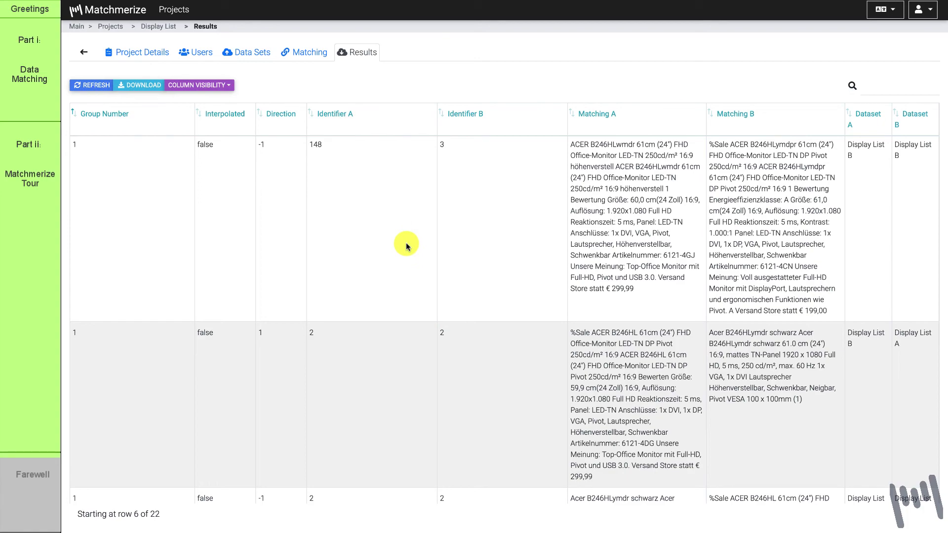
{"action": "key", "text": "ctrl+Left"}
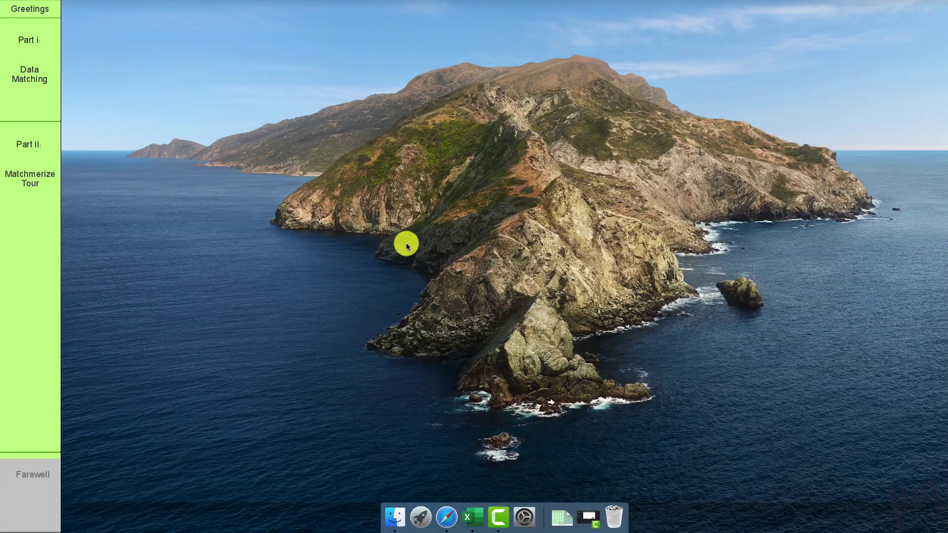